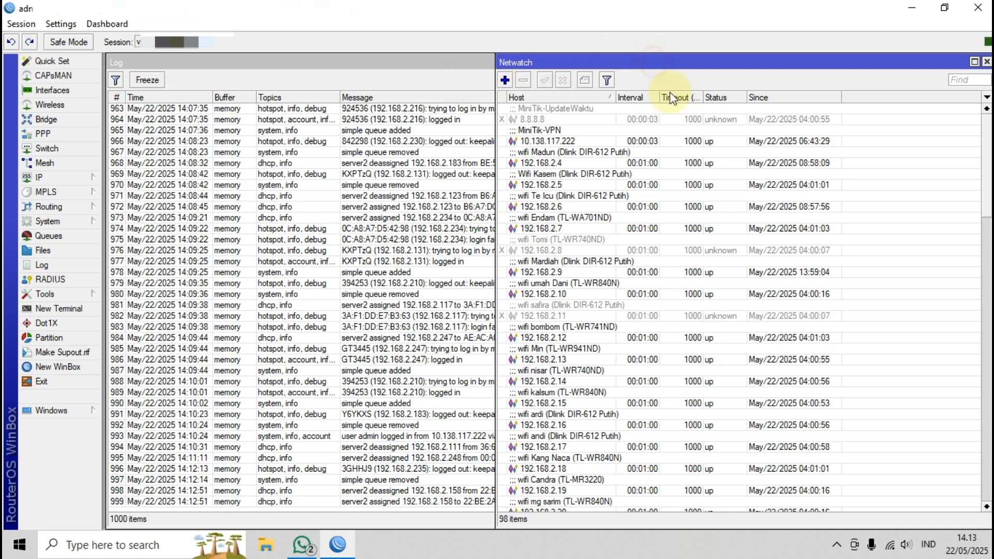
Step: Examine the Netwatch host list, including each host's interval, timeout, status and last change time
scroll(701, 171, "down", 7)
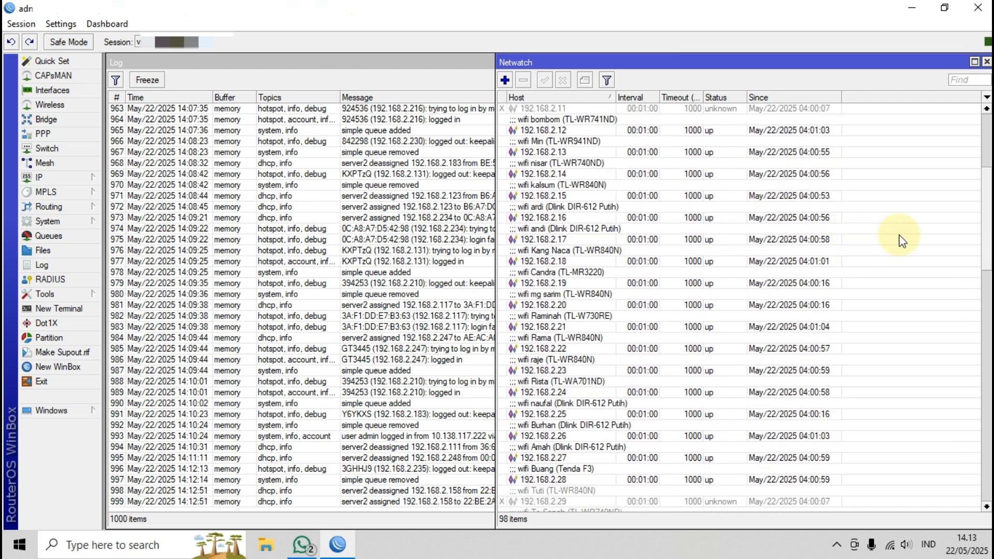
scroll(977, 189, "down", 14)
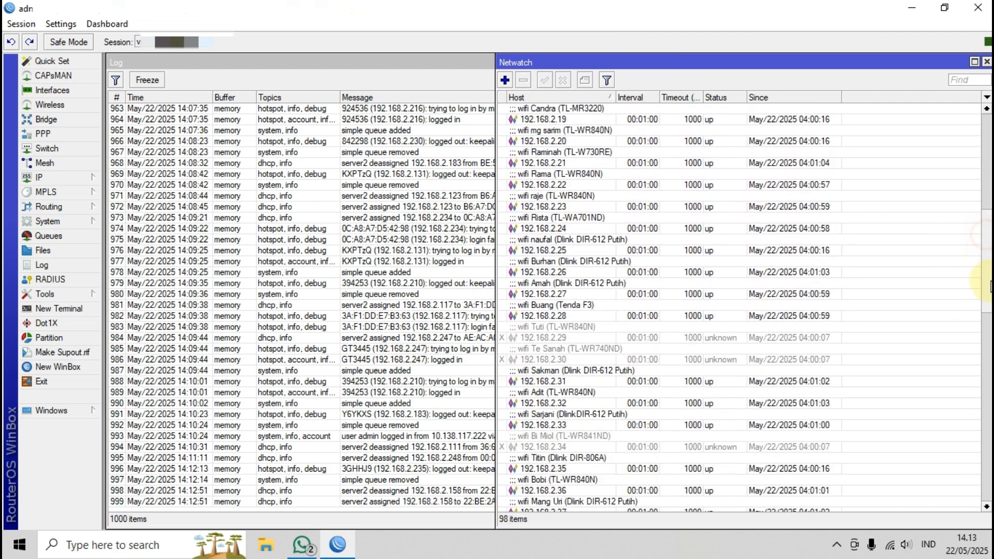
scroll(740, 305, "up", 9)
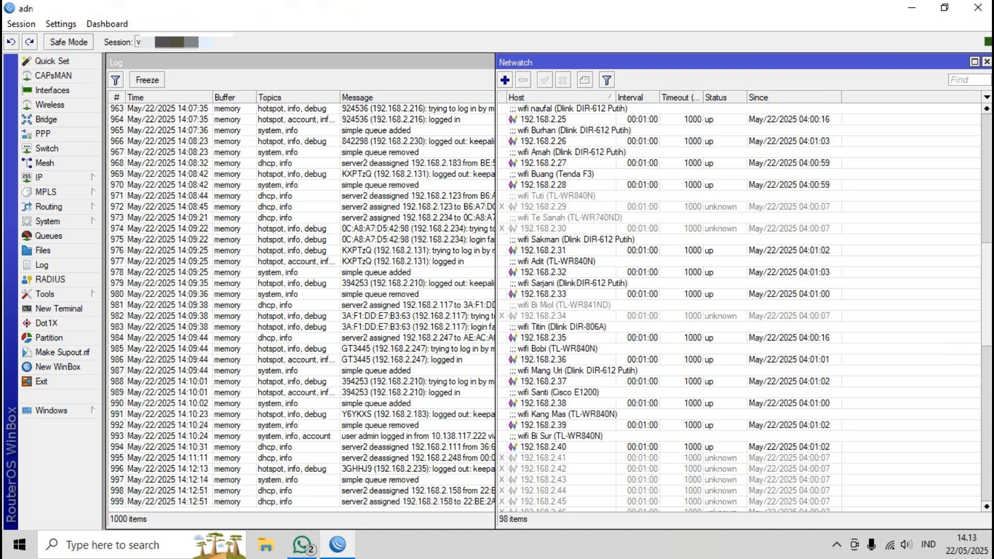
scroll(745, 308, "up", 12)
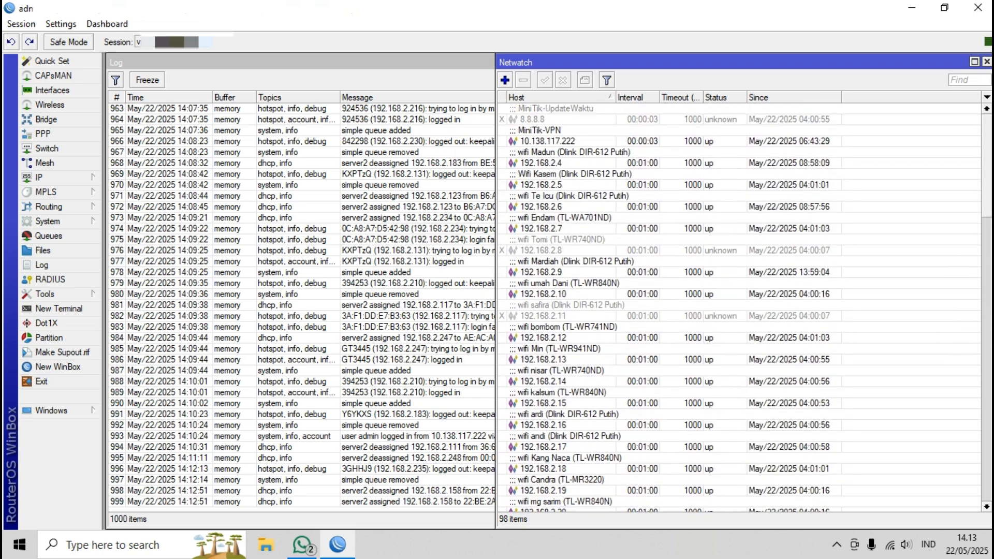
Step: Review the router's log from its oldest to its newest entries for Netwatch disconnection messages
left_click(449, 89)
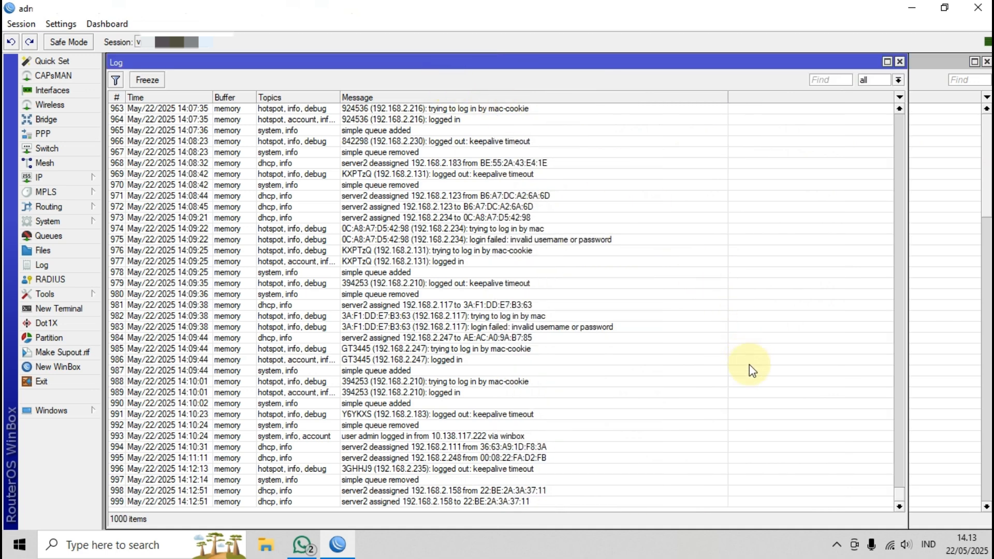
left_click(901, 492)
left_click_drag(900, 492, 912, 127)
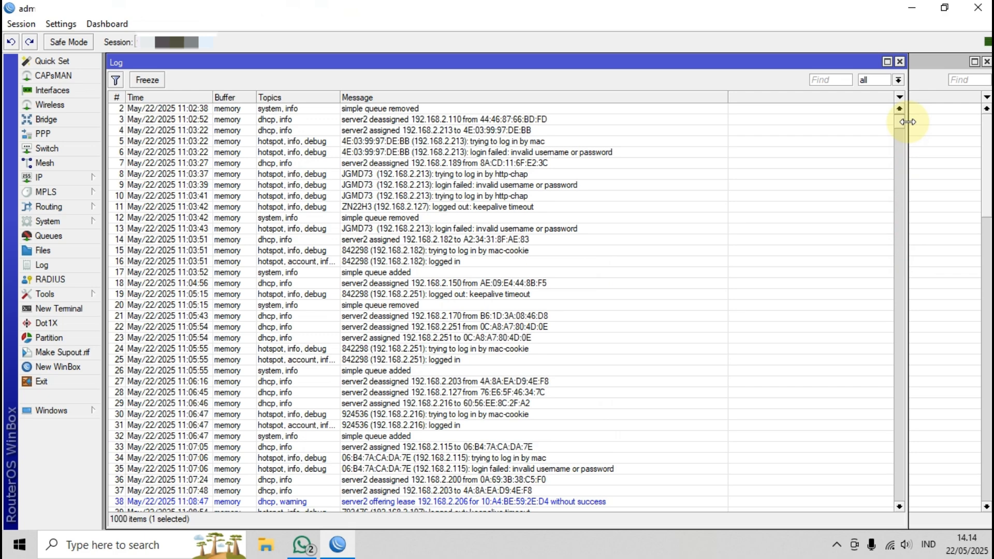
left_click_drag(899, 126, 895, 179)
left_click_drag(894, 215, 903, 503)
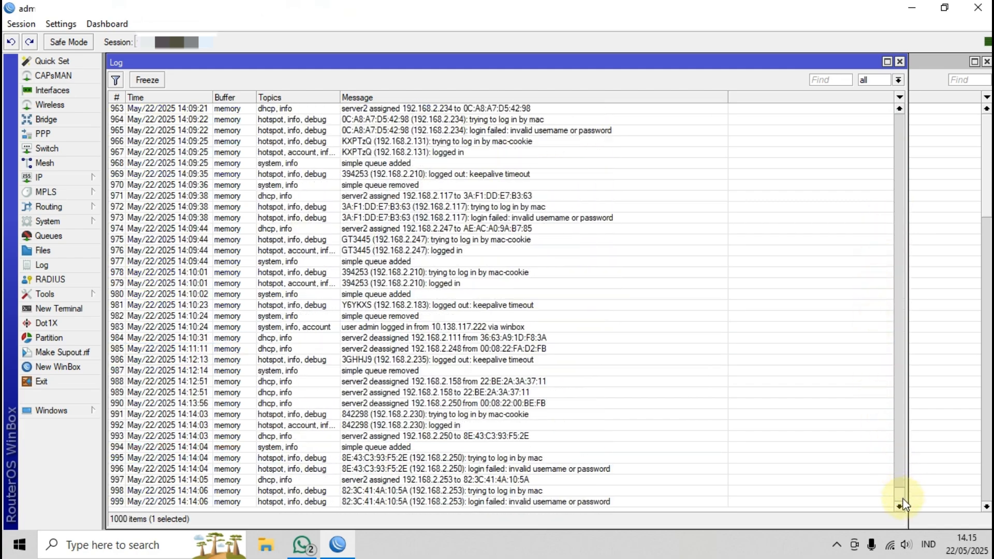
left_click(939, 69)
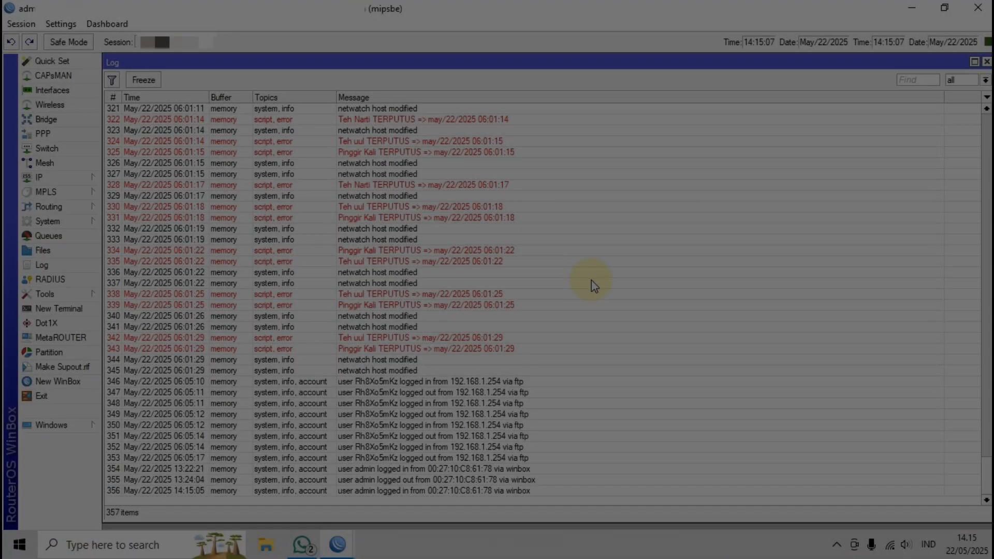
Step: Examine the second router's log for the red TERPUTUS script errors and the netwatch host modified entries around them
scroll(593, 286, "up", 3)
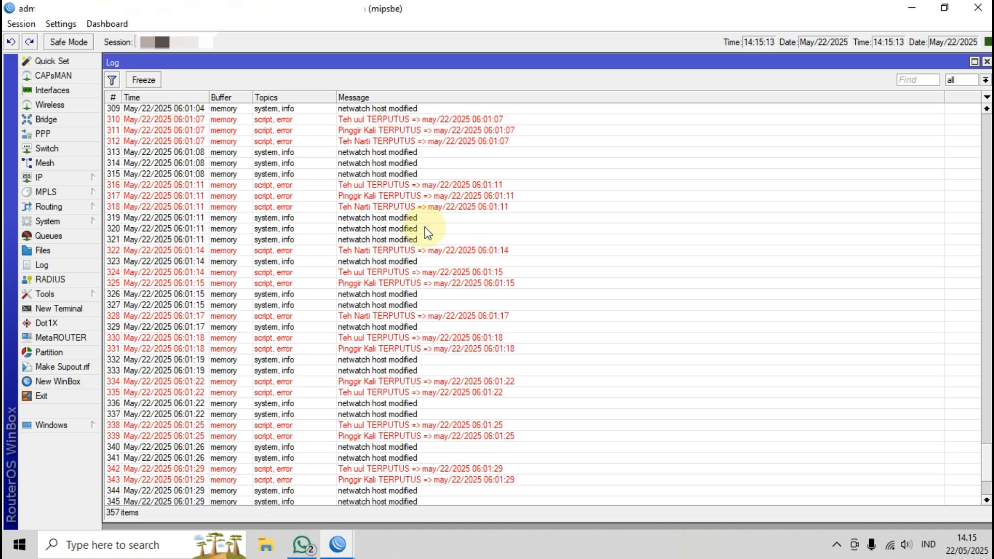
scroll(425, 227, "down", 2)
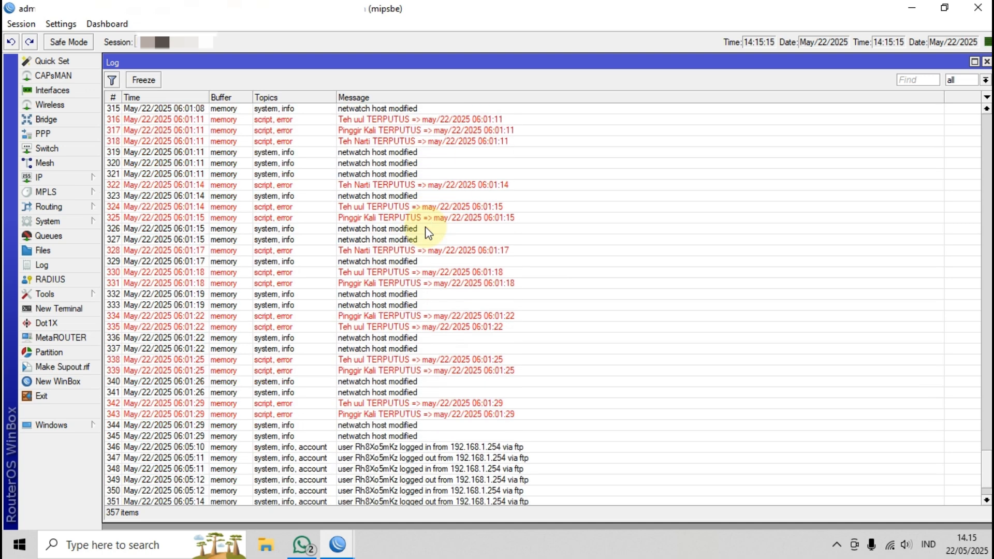
scroll(426, 234, "up", 2)
scroll(427, 239, "up", 2)
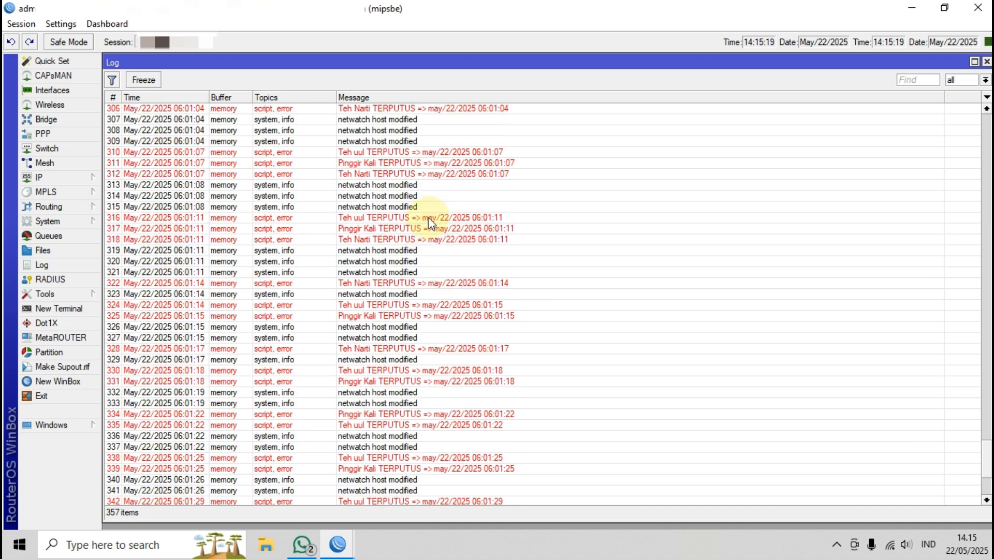
scroll(428, 216, "down", 2)
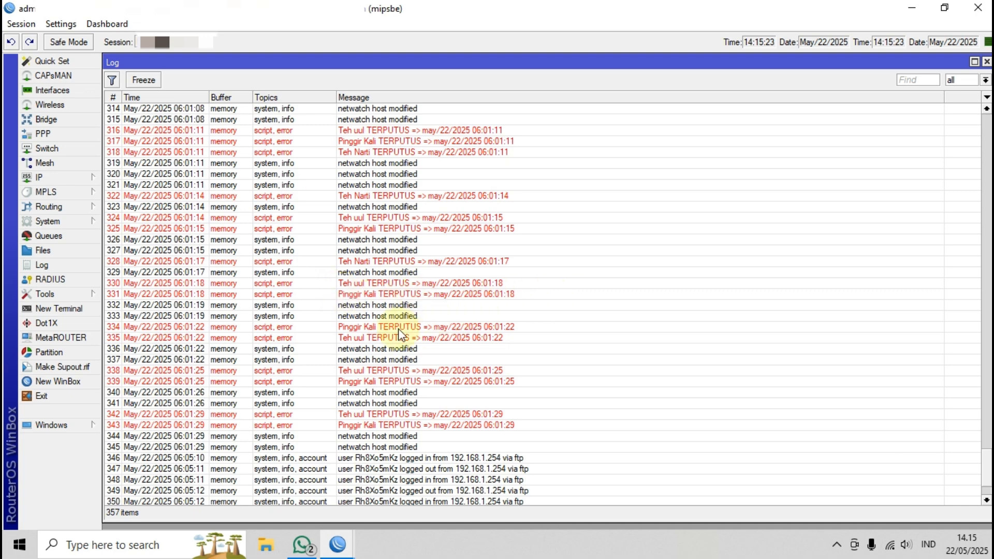
scroll(364, 335, "up", 3)
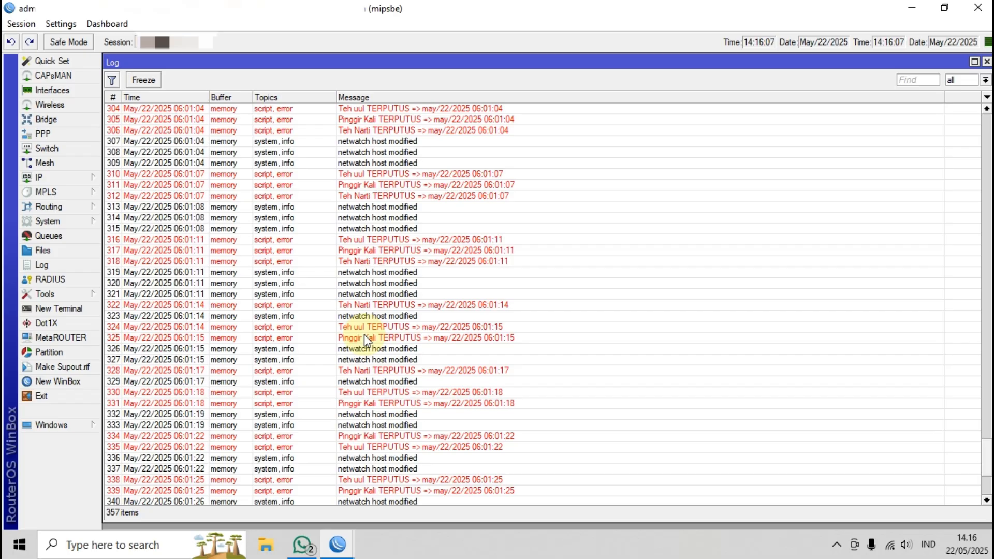
scroll(364, 334, "up", 2)
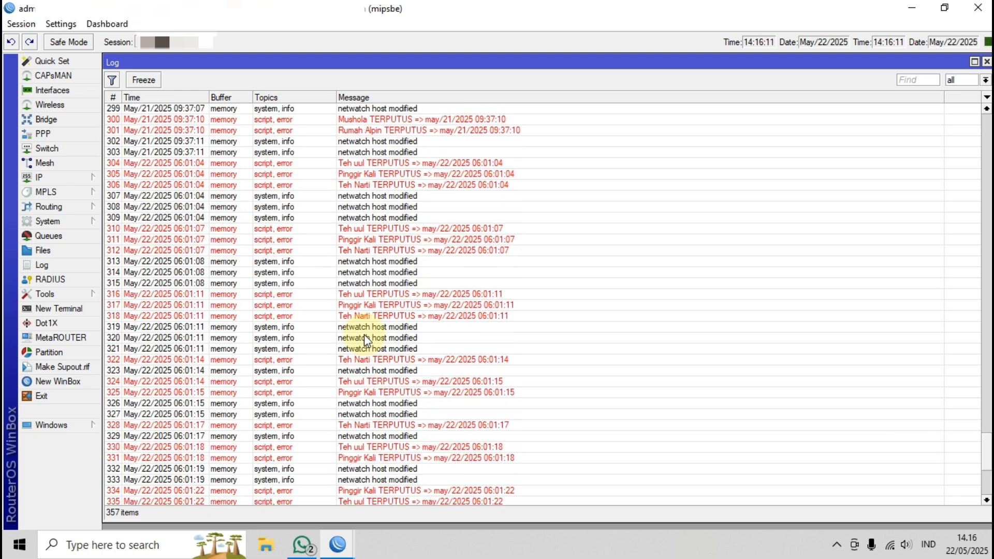
scroll(364, 336, "up", 3)
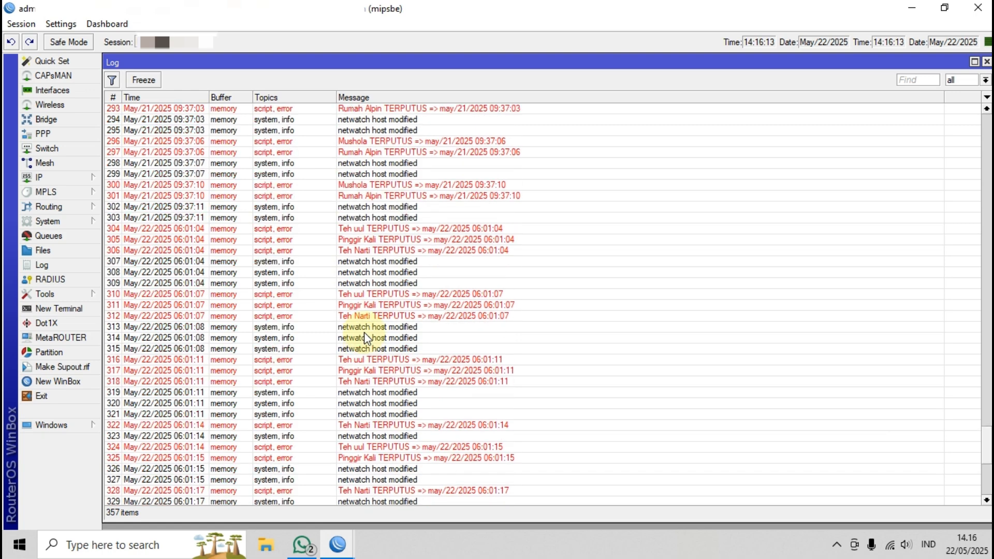
scroll(365, 336, "up", 2)
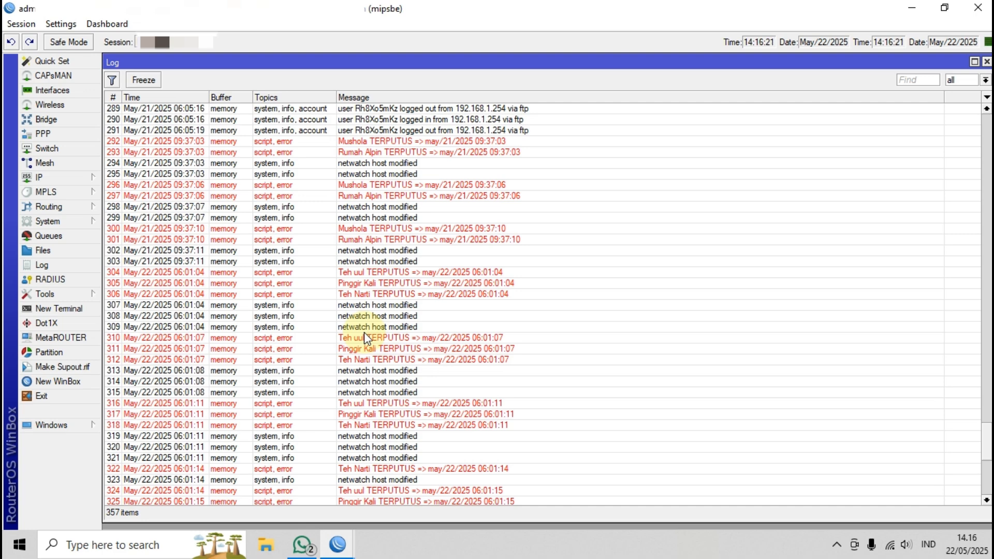
scroll(366, 336, "down", 3)
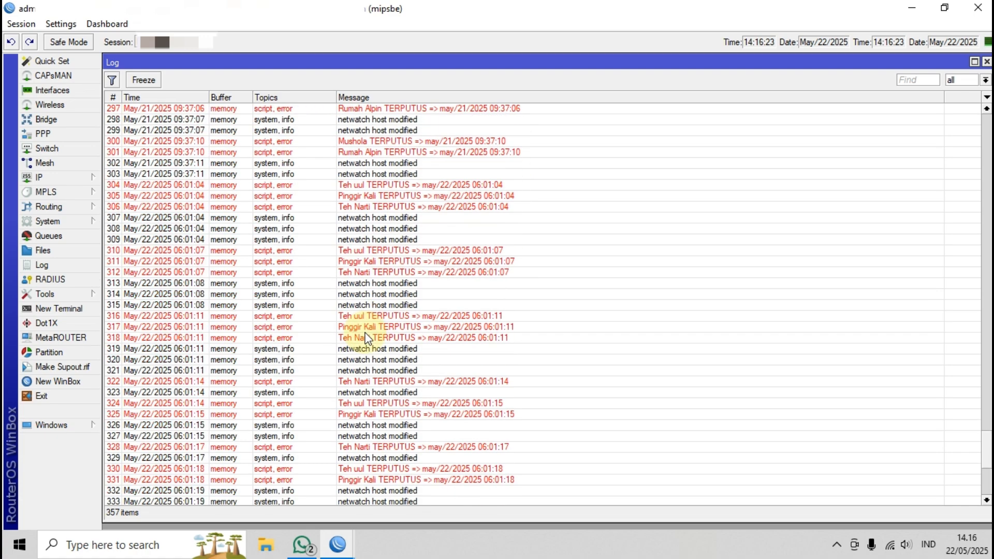
scroll(366, 336, "down", 9)
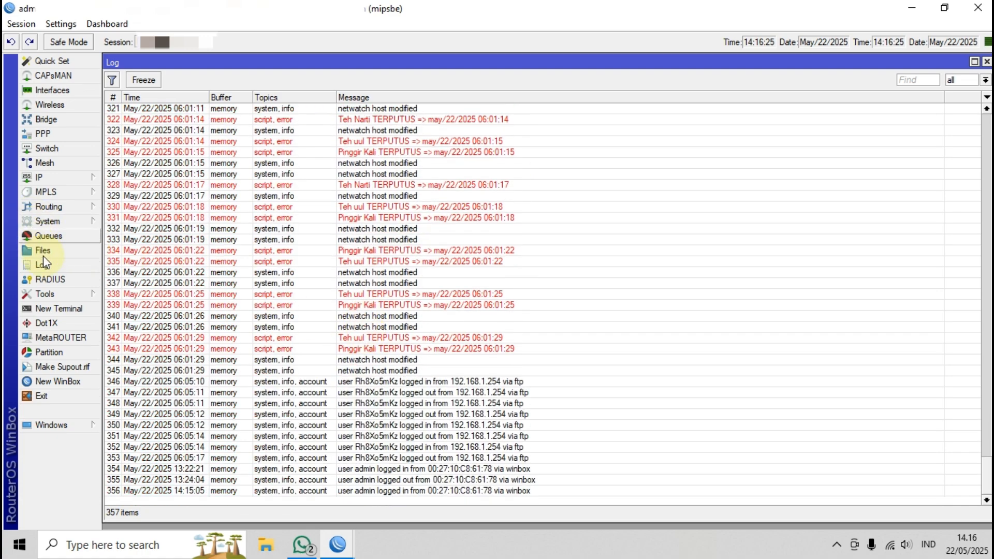
Step: Open Netwatch and place its window beside the log messages, with the active hosts in view
left_click(46, 294)
left_click(139, 347)
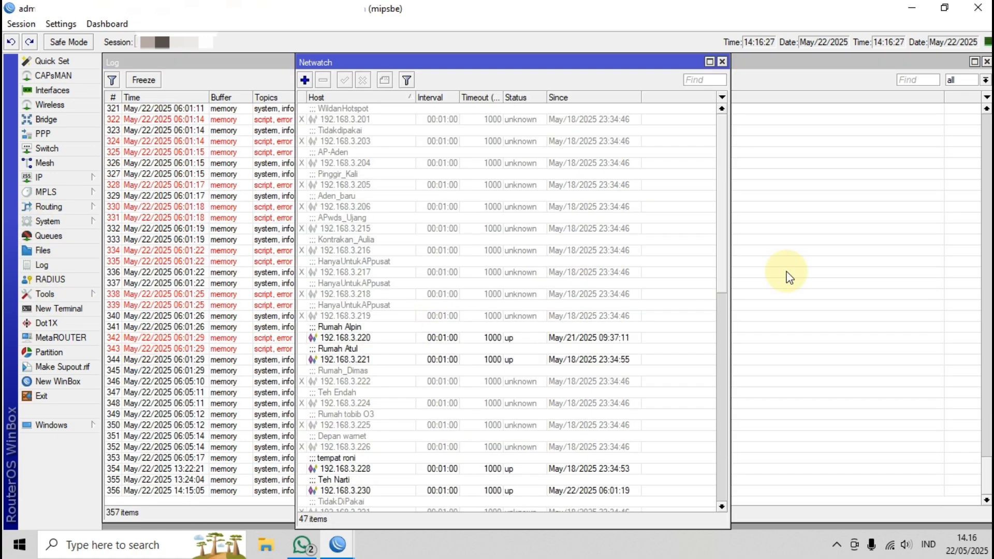
left_click_drag(602, 64, 895, 53)
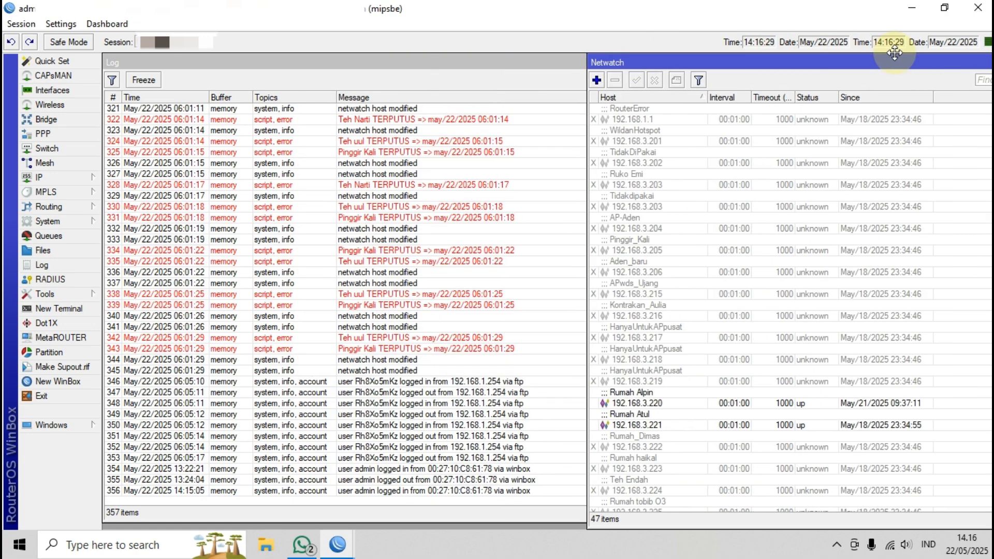
scroll(787, 287, "down", 4)
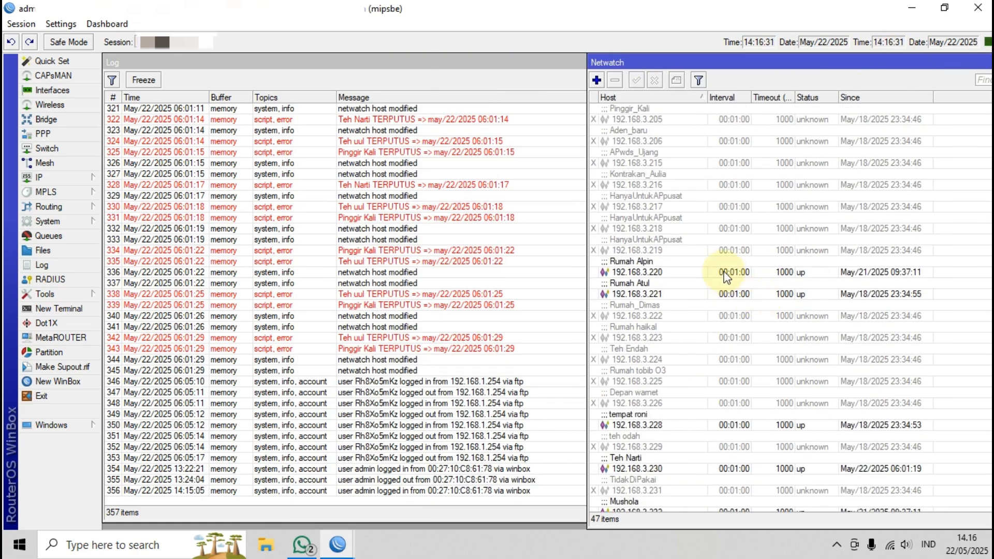
Step: Open the Netwatch entry for 192.168.3.220 and apply 193.168.3.220 as its host address
left_click(725, 273)
double_click(724, 273)
left_click_drag(393, 305, 683, 285)
left_click(526, 326)
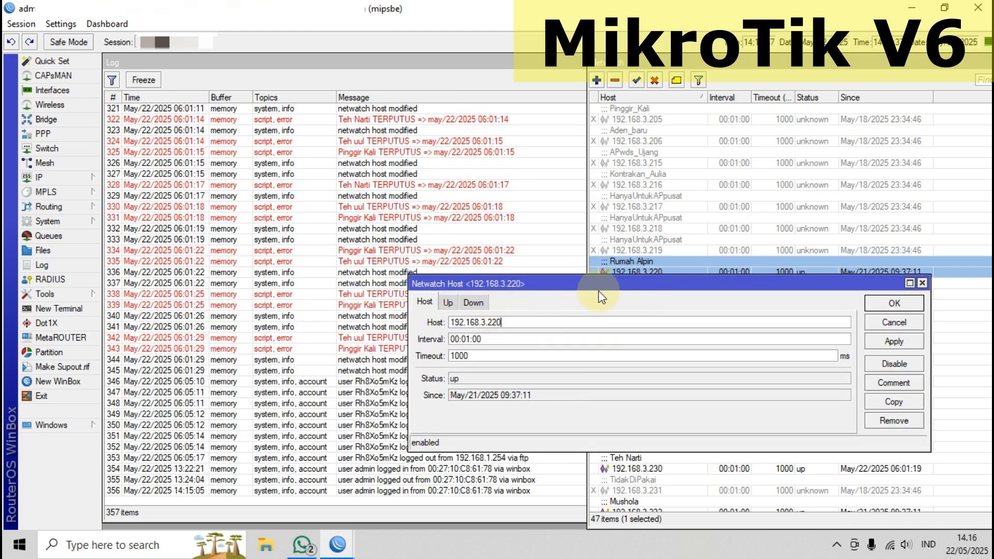
left_click_drag(600, 284, 600, 317)
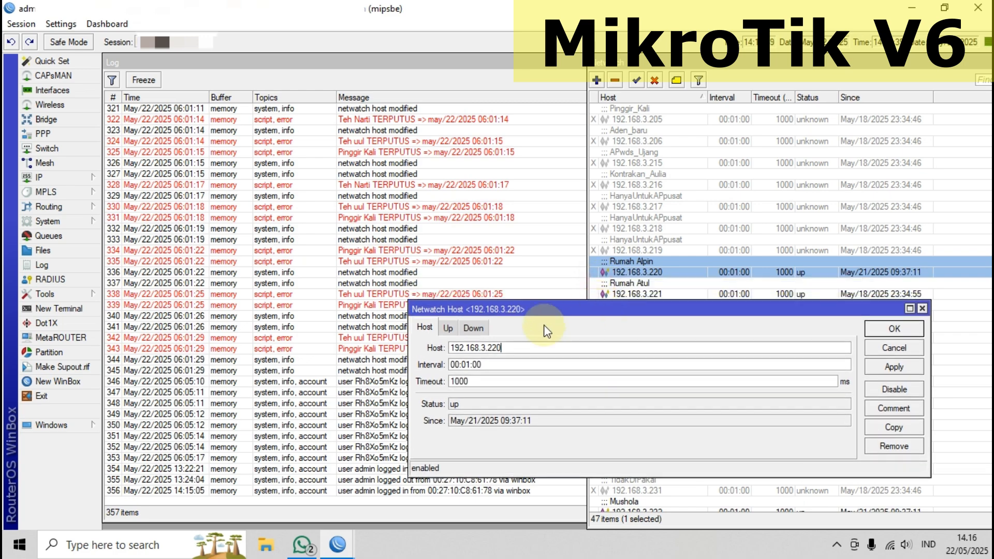
left_click_drag(464, 346, 460, 346)
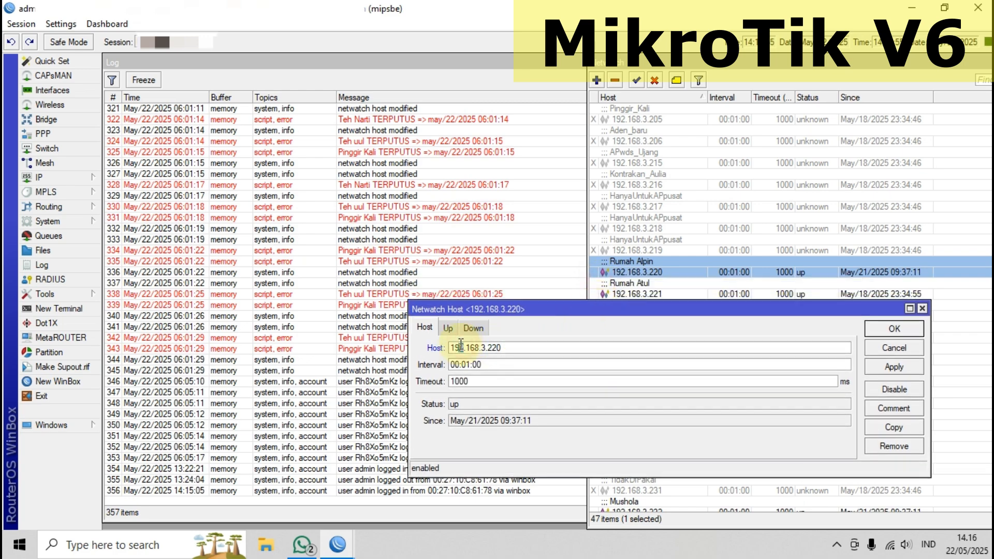
type("3")
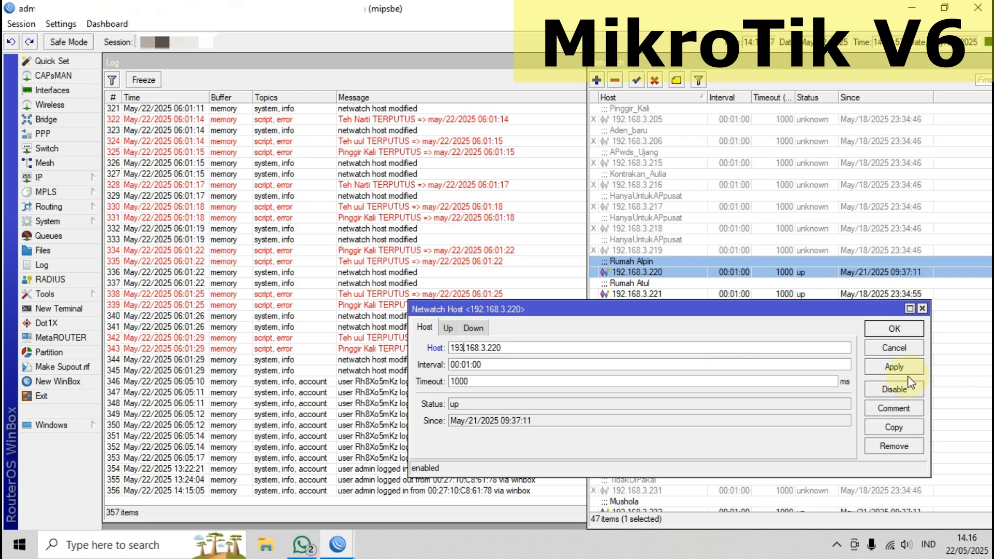
left_click(893, 369)
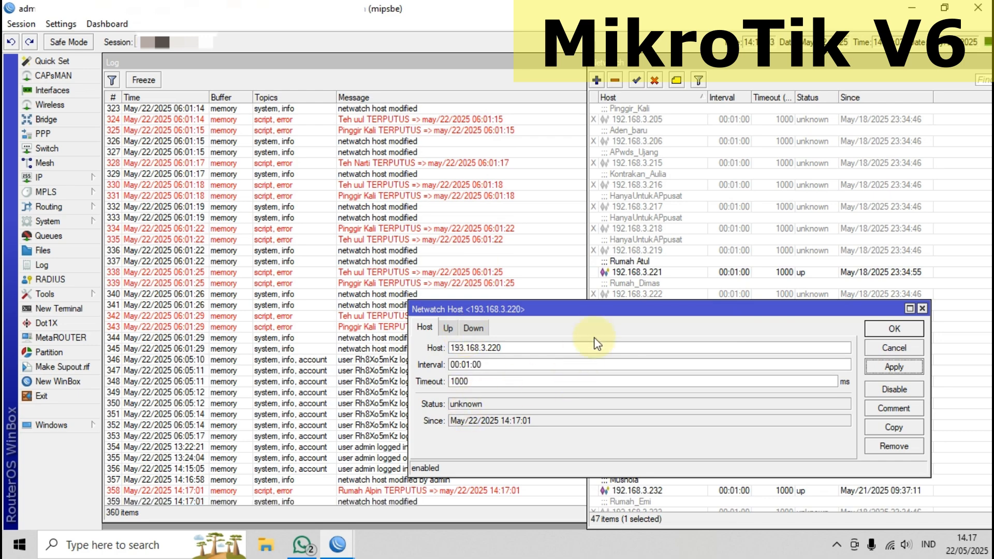
Step: Move the host dialog clear of the new log entries and disable the 193.168.3.220 Netwatch entry
left_click_drag(602, 316, 688, 199)
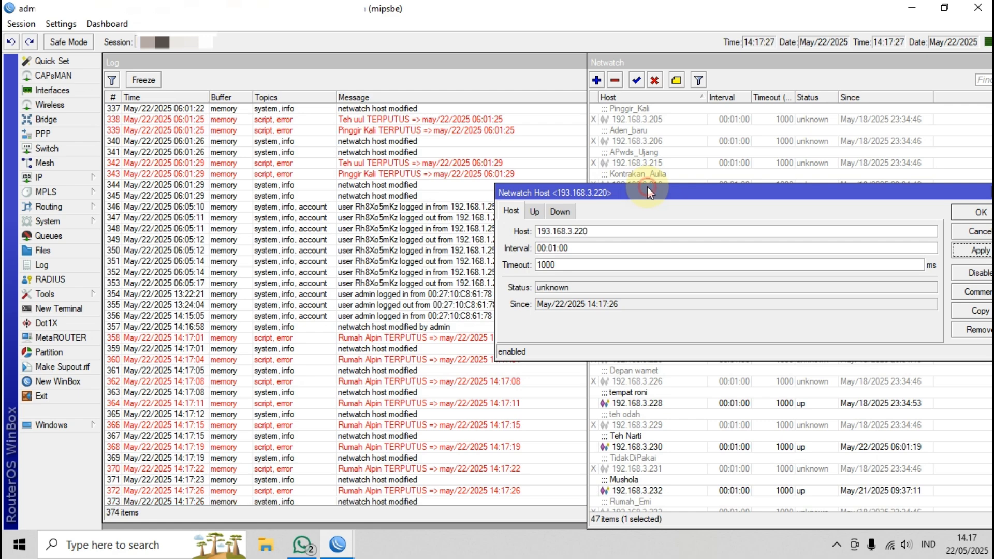
left_click_drag(647, 187, 516, 168)
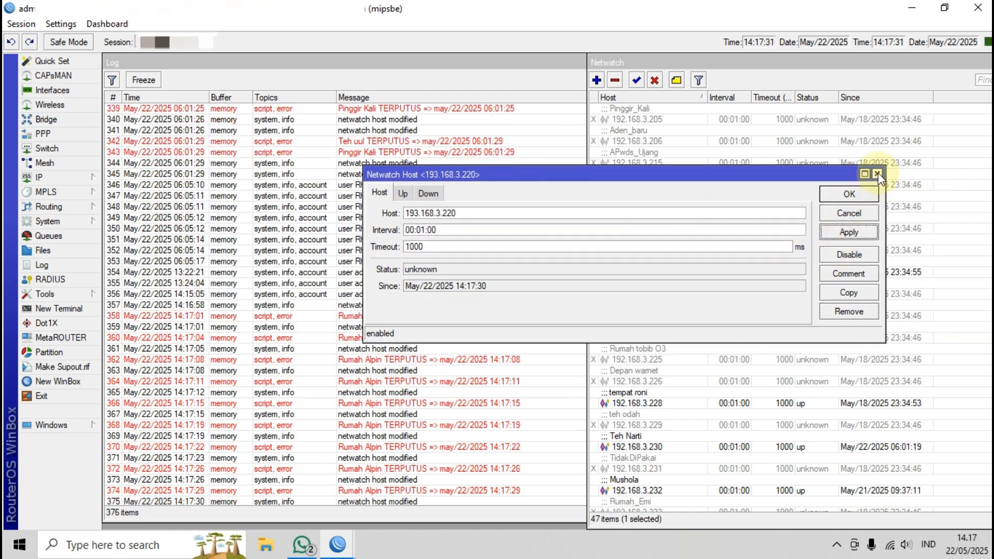
left_click(855, 256)
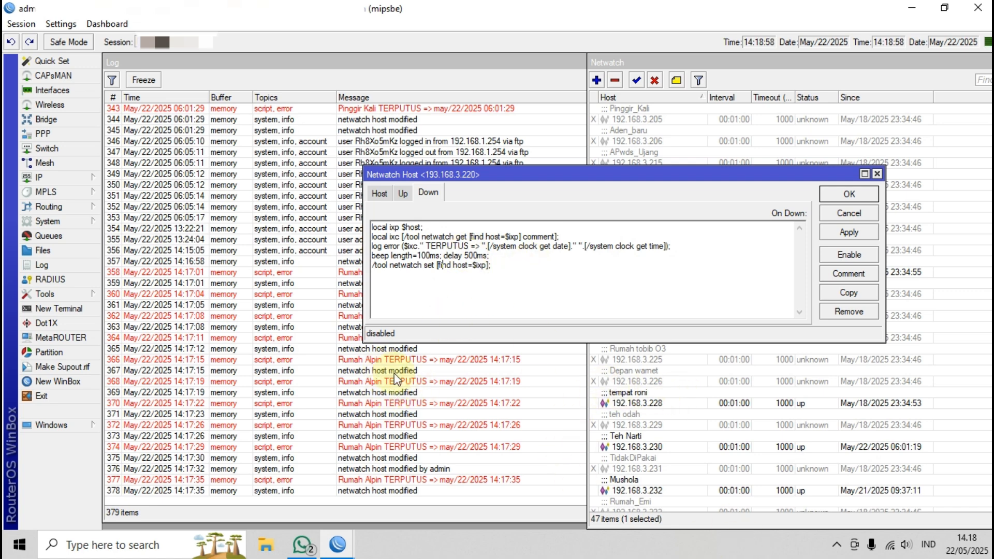
Step: Set the disabled Netwatch entry's host address back to 192.168.3.220 and apply the change
left_click(378, 193)
left_click(417, 213)
key("BackSpace")
type("2")
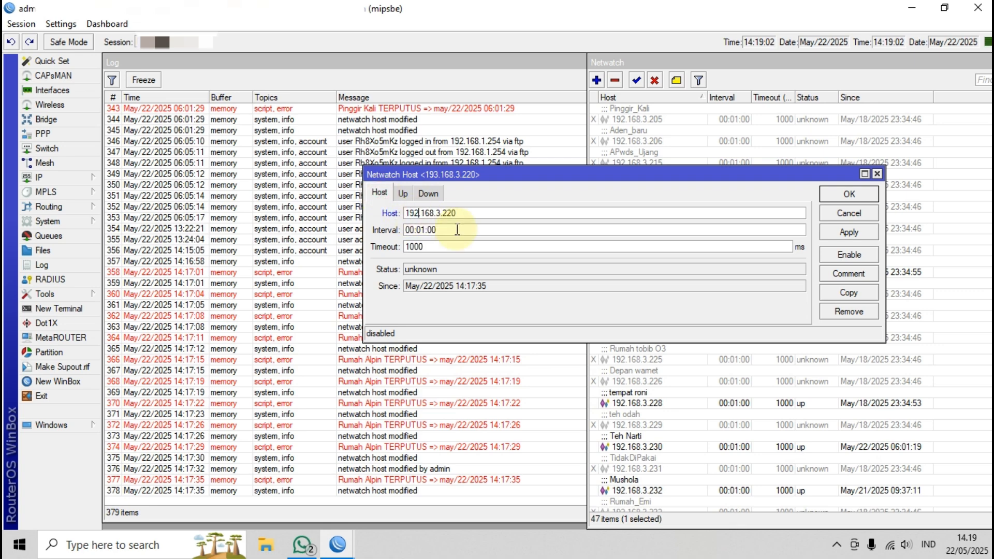
left_click(849, 232)
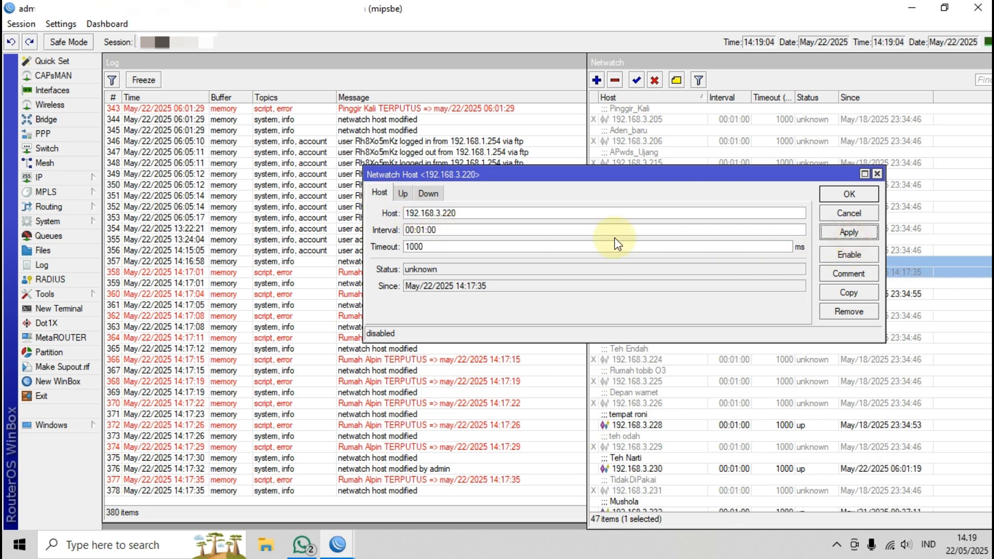
Step: Examine the 192.168.3.220 entry's interval and timeout settings and its On Up script
double_click(440, 229)
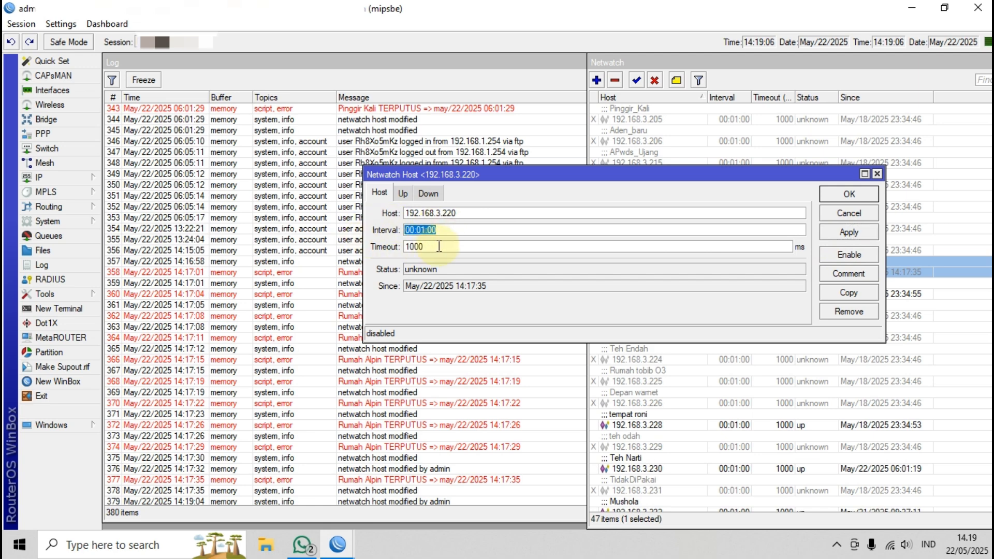
left_click(402, 194)
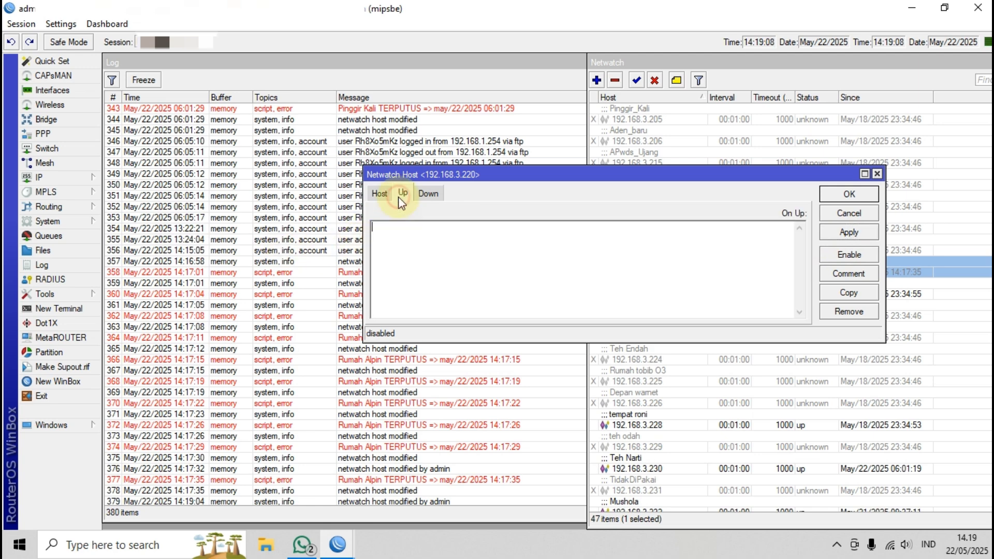
left_click(379, 193)
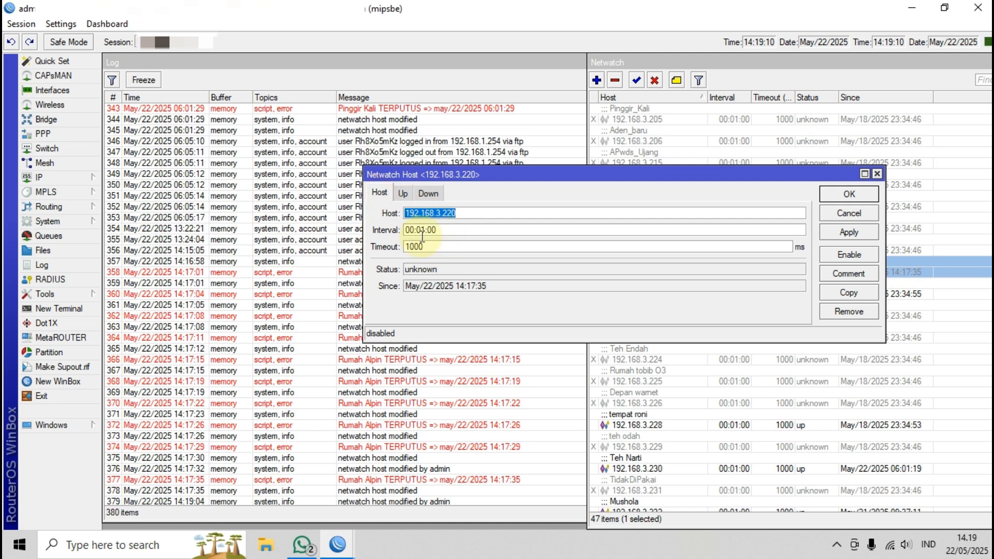
left_click(404, 193)
left_click(380, 192)
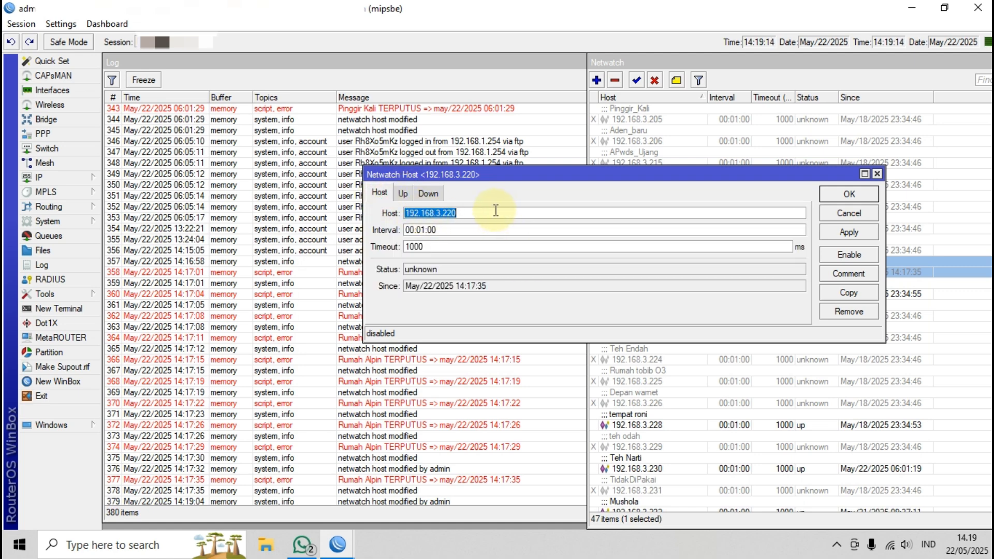
Step: Examine the 192.168.3.220 Netwatch entry's host address, its On Down script and its comment
left_click(466, 213)
double_click(443, 213)
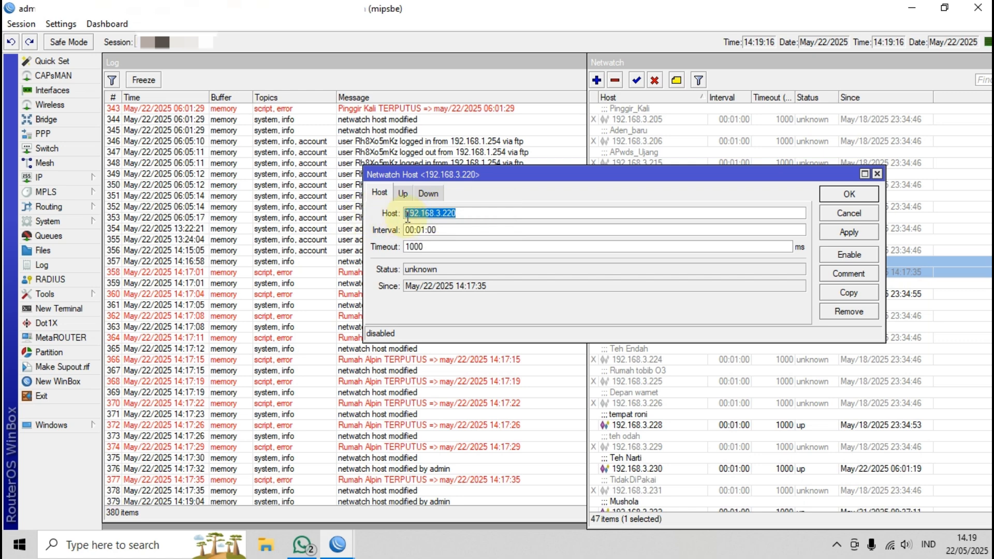
left_click(429, 193)
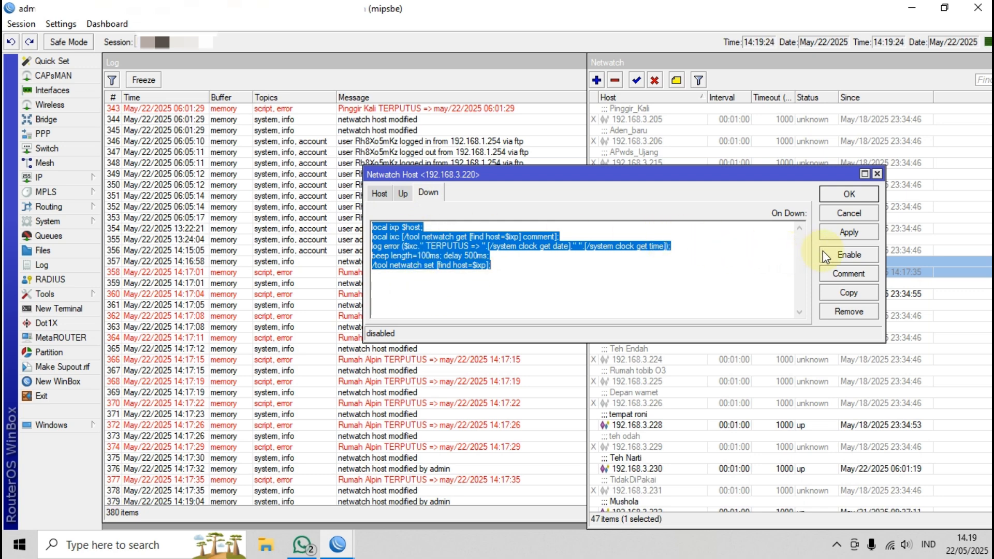
left_click(835, 274)
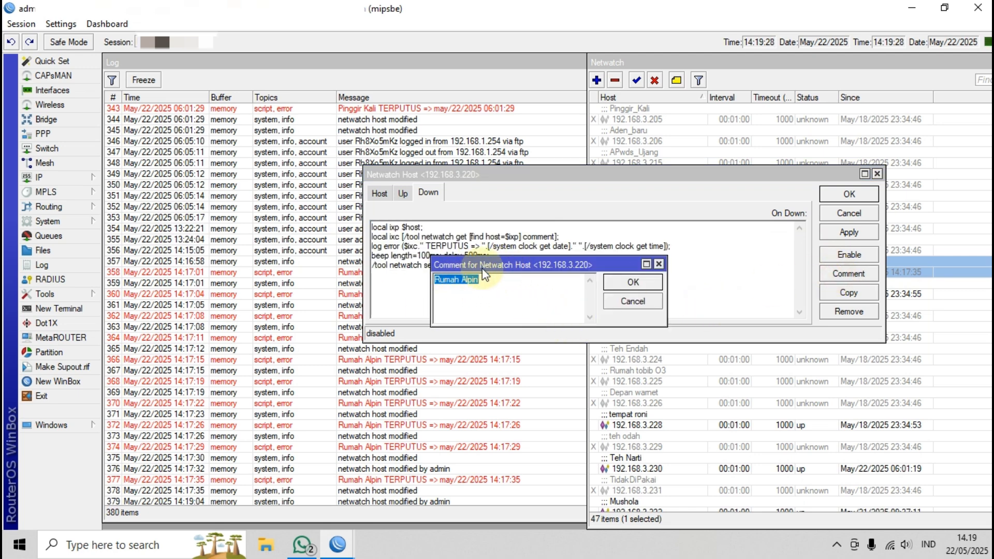
left_click_drag(506, 270, 481, 318)
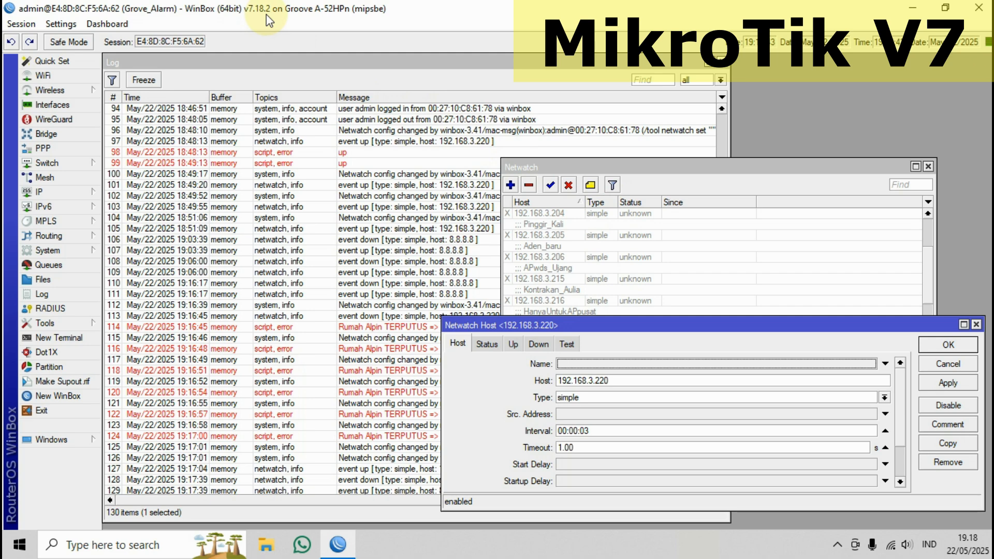
Step: On the v7.18.2 router, compare the On Up, On Down and On Test scripts of the 192.168.3.220 Netwatch entry
left_click(515, 345)
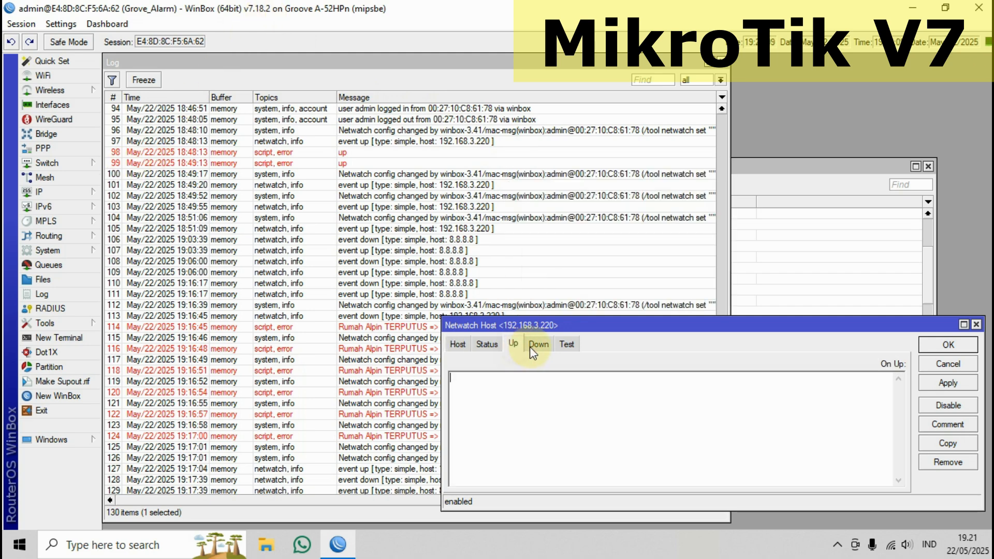
left_click(529, 346)
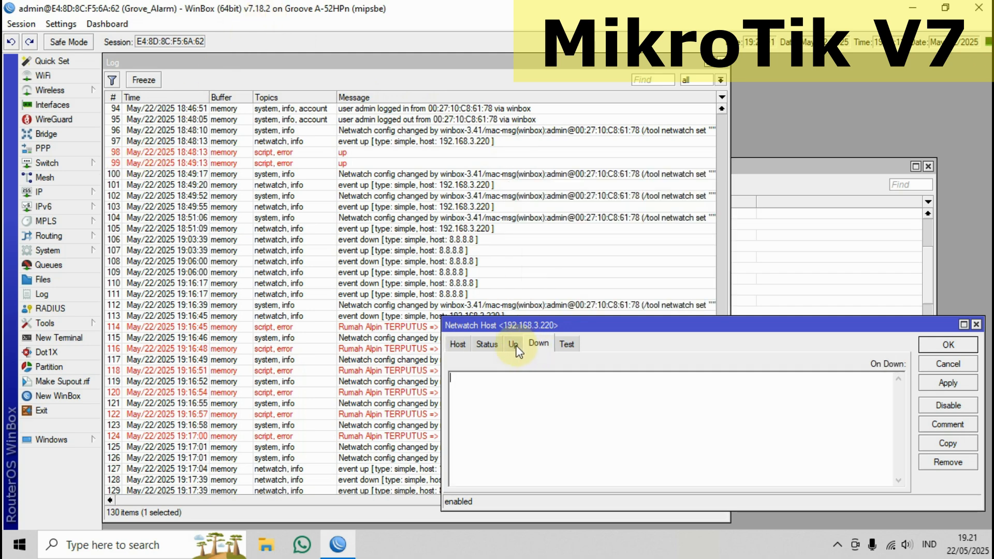
left_click(516, 346)
left_click(532, 347)
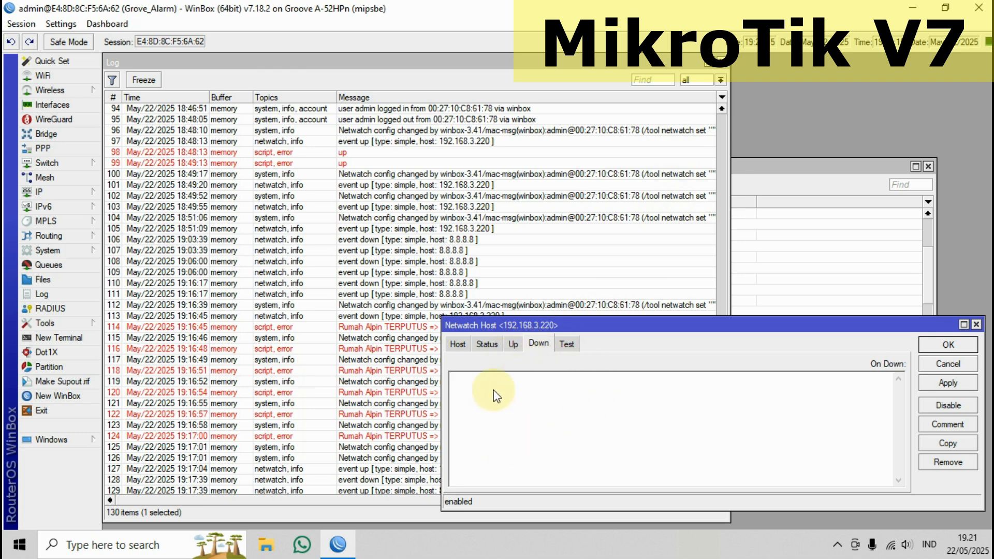
left_click(557, 348)
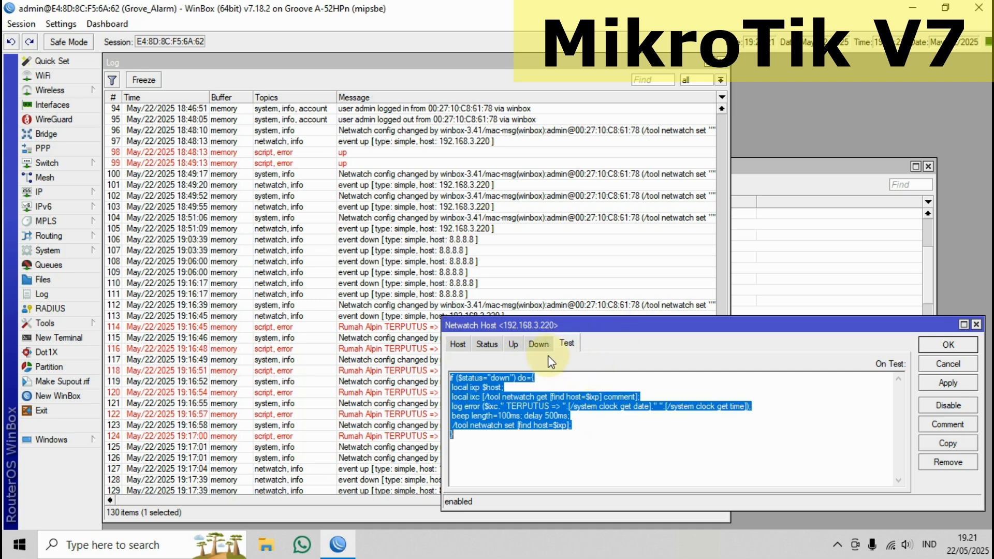
Step: Enter 00:01:00 as the check interval of the 192.168.3.220 Netwatch host
left_click(459, 344)
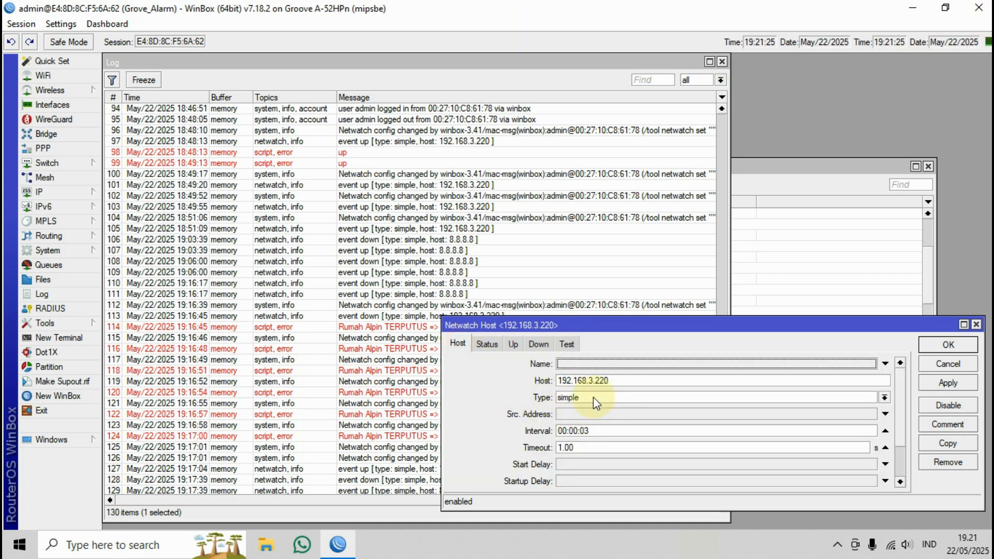
left_click(572, 398)
left_click_drag(602, 432, 534, 433)
type("00:01:00")
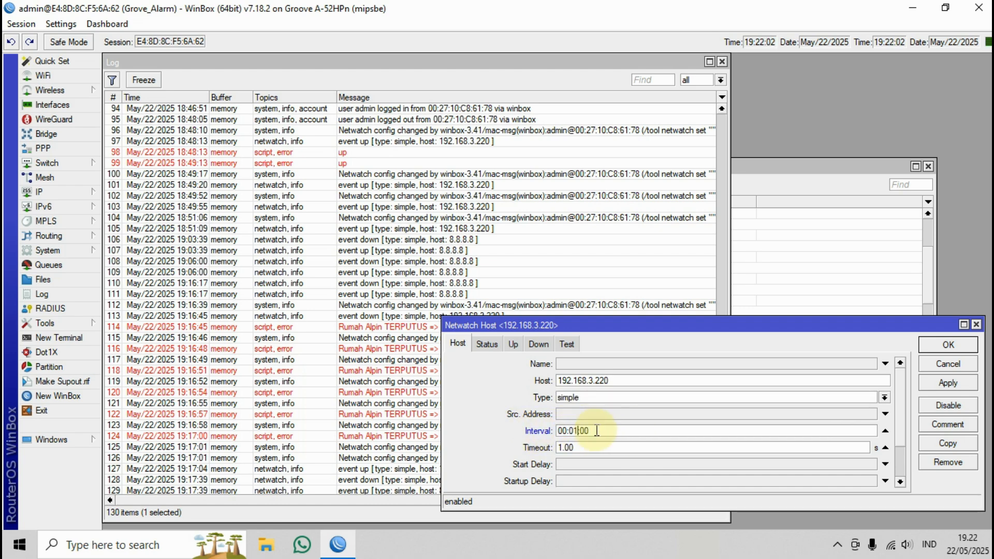
Step: Set the Netwatch host's interval back to 00:00:03 and apply the change
key("BackSpace")
key("BackSpace")
key("BackSpace")
key("BackSpace")
type("0:00")
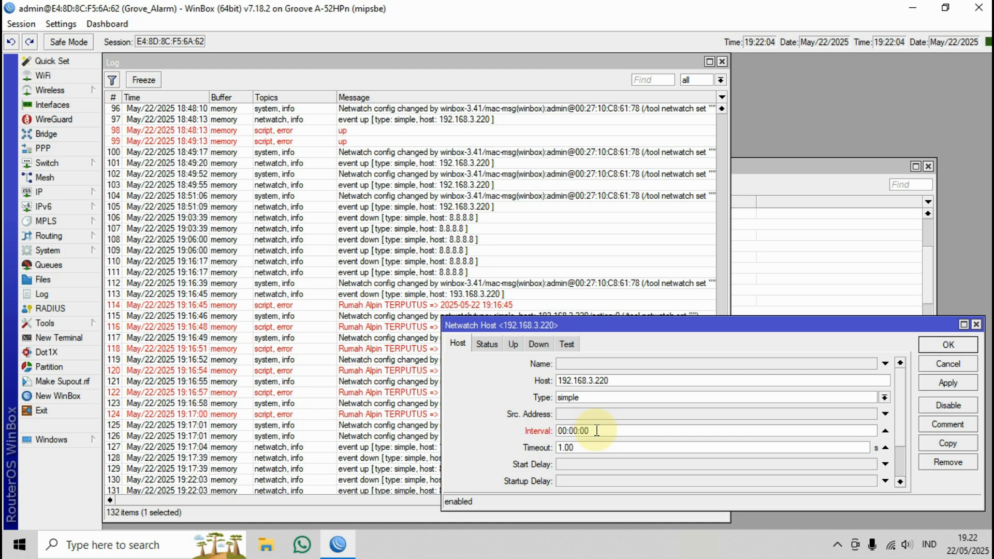
key("BackSpace")
type("3")
left_click(945, 383)
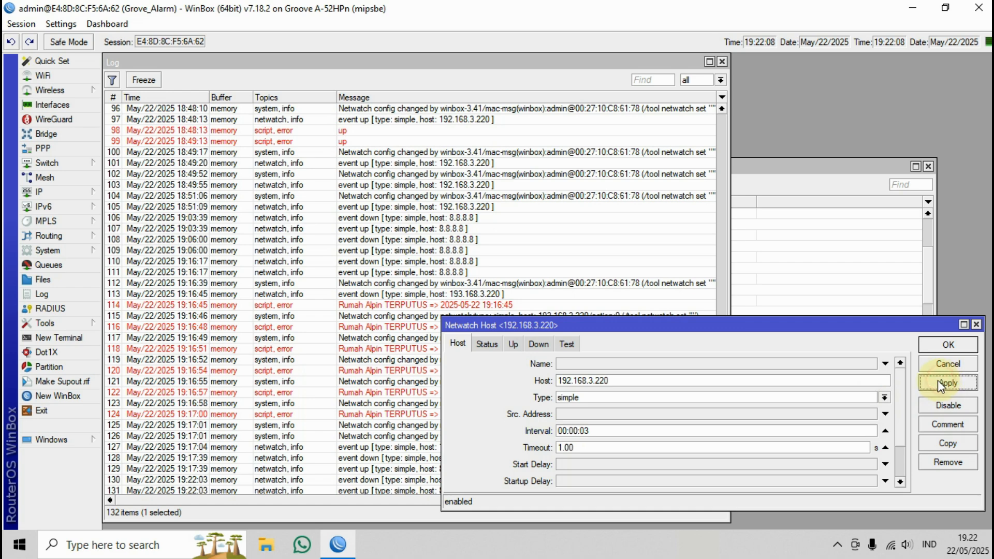
Step: Review the remaining host settings of the 192.168.3.220 entry and check its comment without changing it
scroll(588, 451, "down", 3)
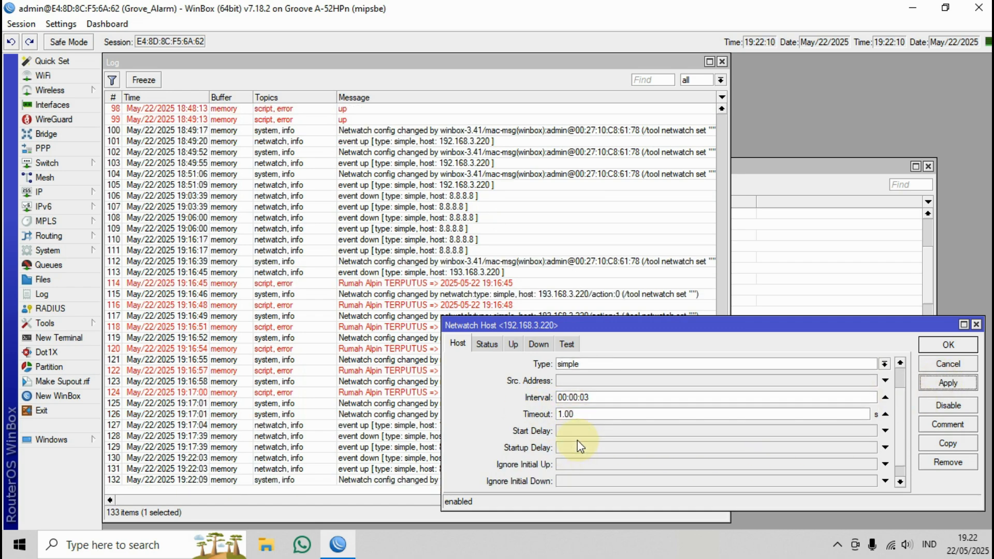
scroll(580, 446, "up", 3)
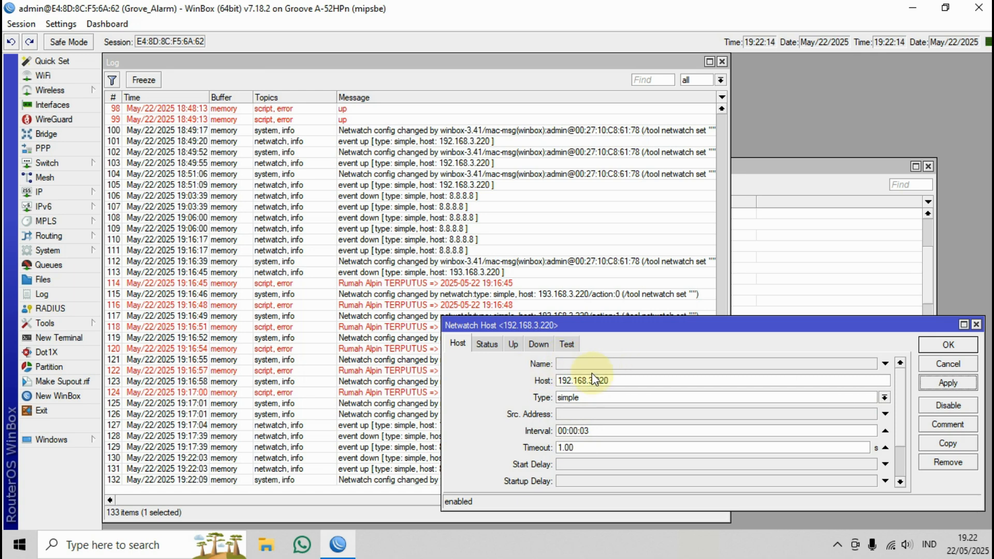
left_click(954, 430)
left_click(659, 264)
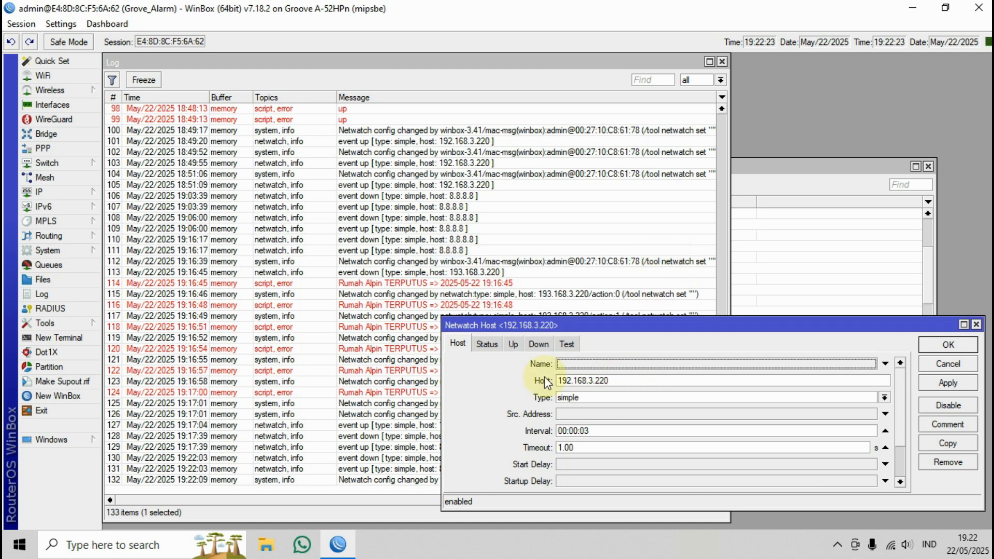
left_click(644, 382)
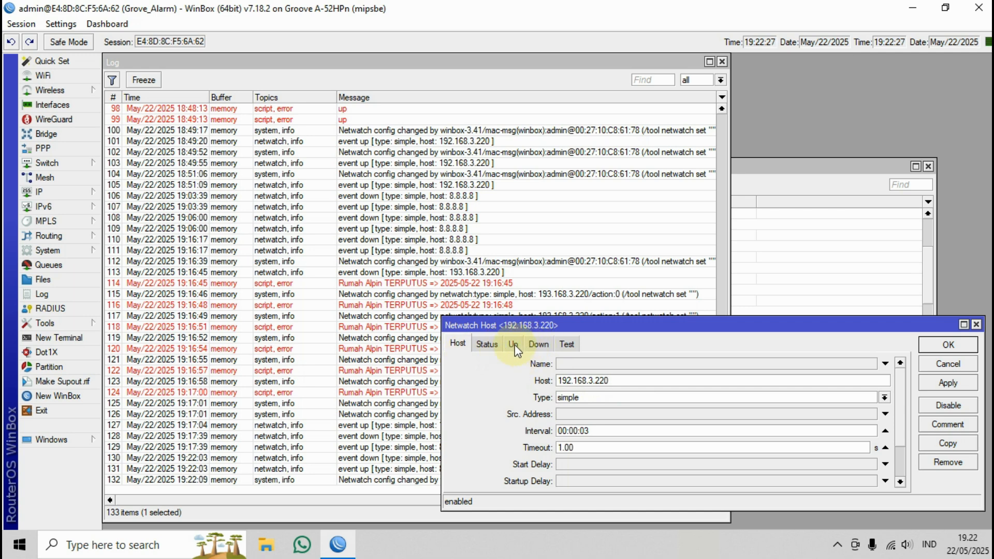
Step: Examine the On Down and On Test scripts, highlighting the if ($status="down") do={ line, the commands it encloses and the closing brace
left_click(539, 344)
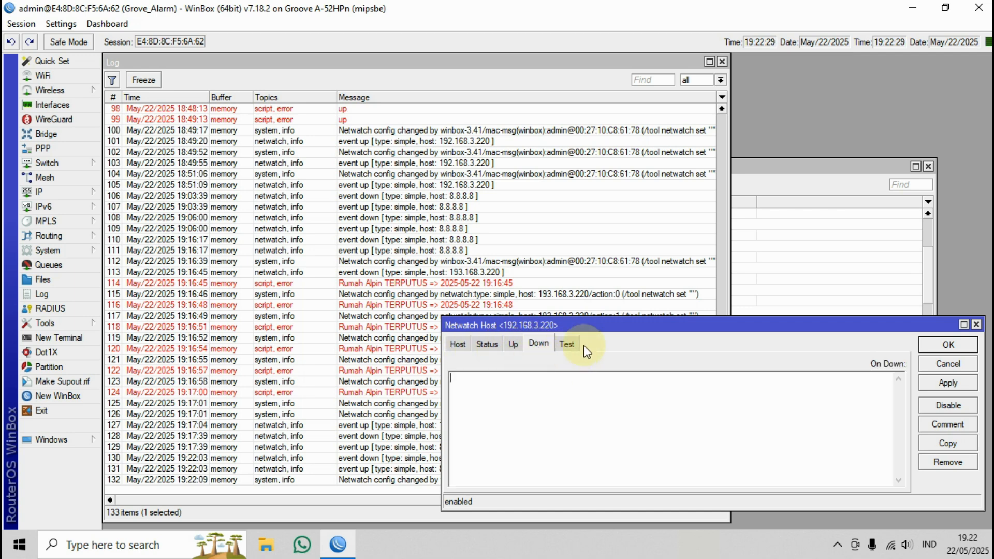
left_click(567, 345)
left_click(598, 439)
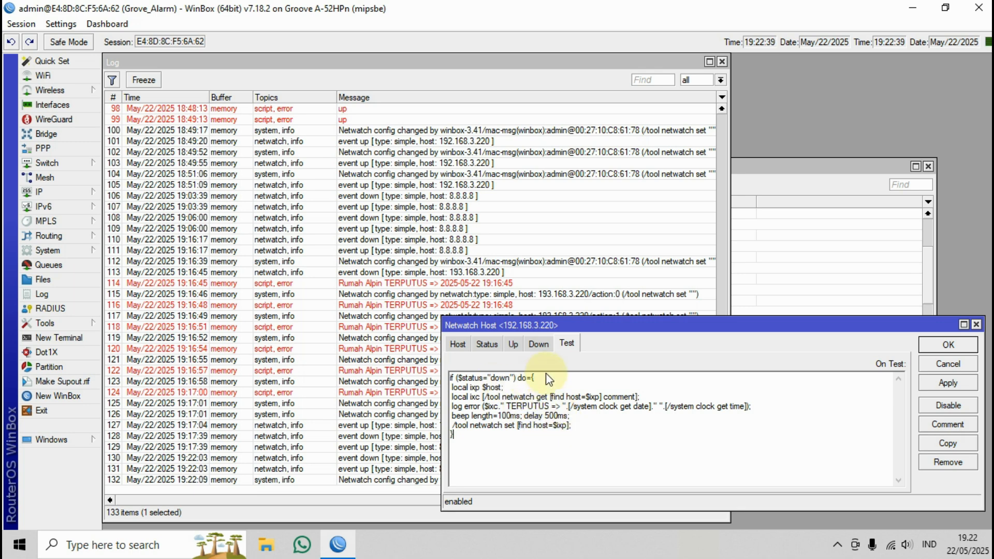
left_click_drag(437, 378, 445, 388)
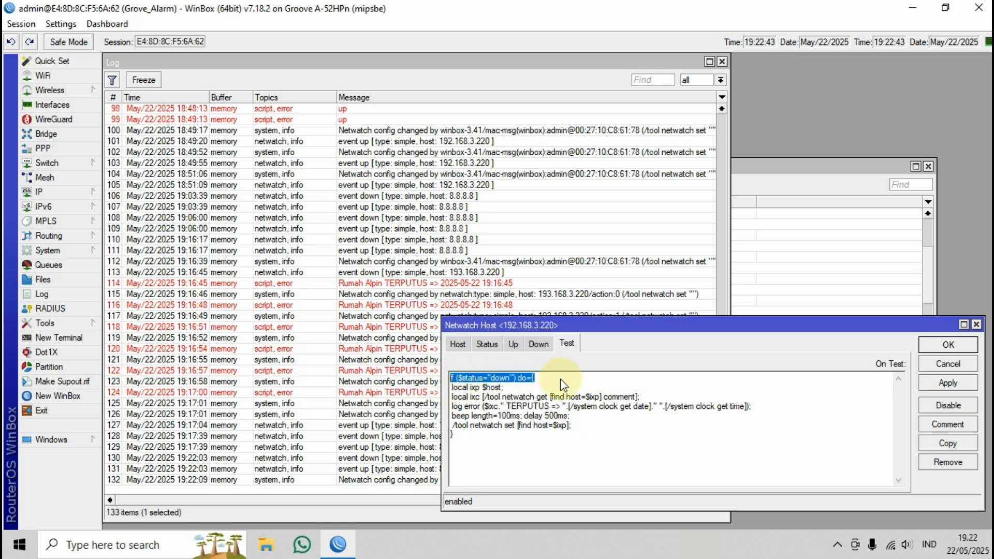
left_click(460, 436)
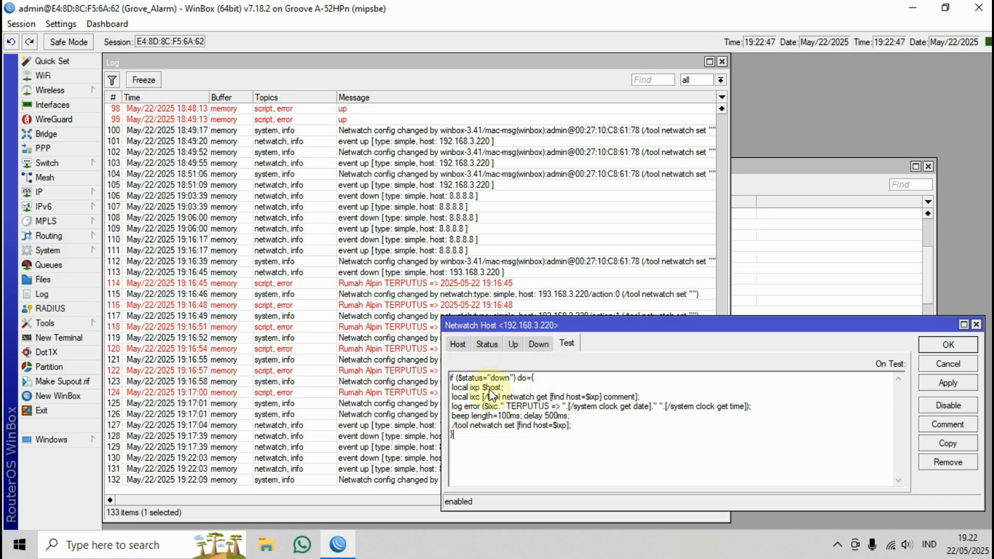
left_click_drag(450, 388, 613, 429)
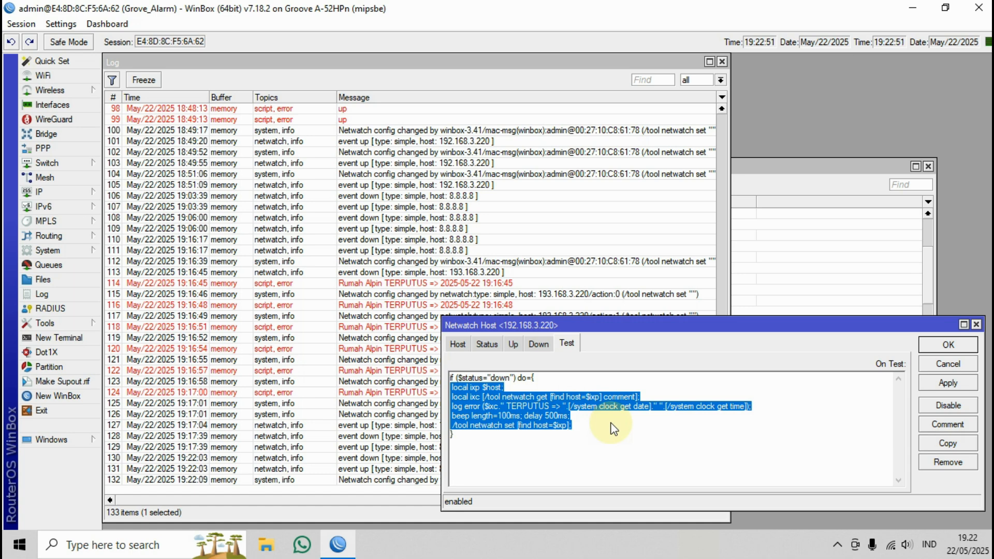
left_click_drag(541, 379, 449, 380)
left_click_drag(459, 435, 447, 437)
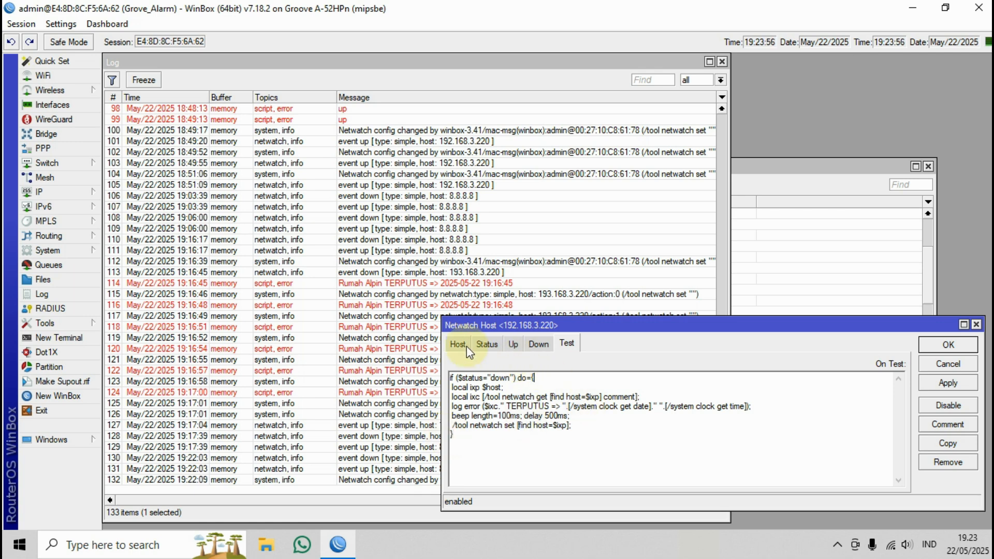
Step: Change the Netwatch entry's host address to the unreachable 193.168.3.220 and apply it
left_click(461, 344)
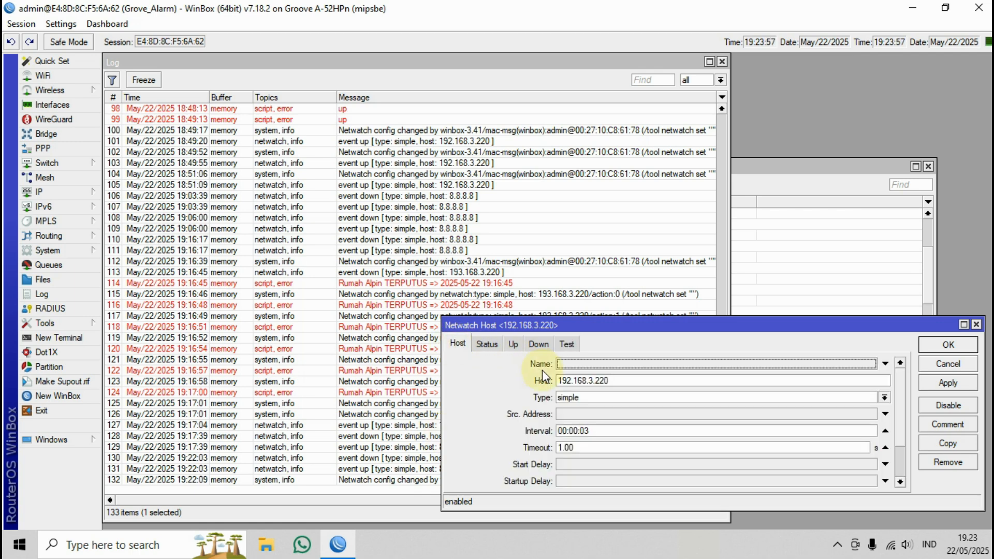
left_click(567, 380)
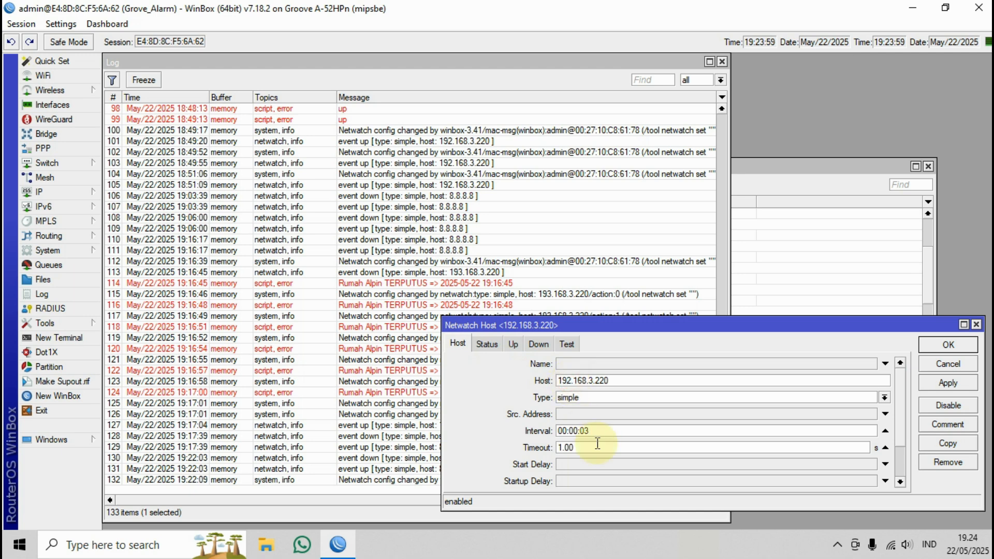
key("BackSpace")
type("3")
left_click(941, 386)
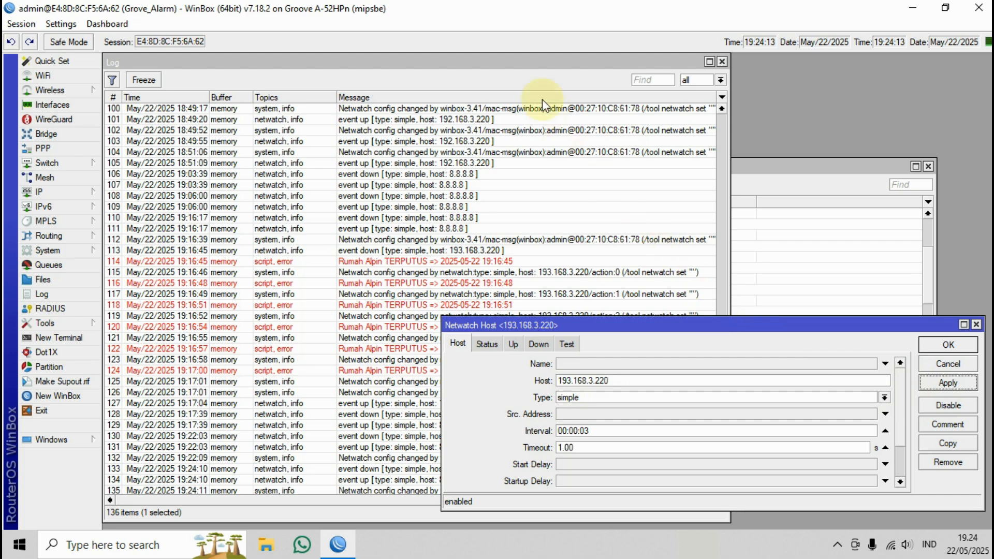
Step: Bring the log forward to inspect the new disconnection entries, then return to the host dialog and check the interval
left_click(564, 109)
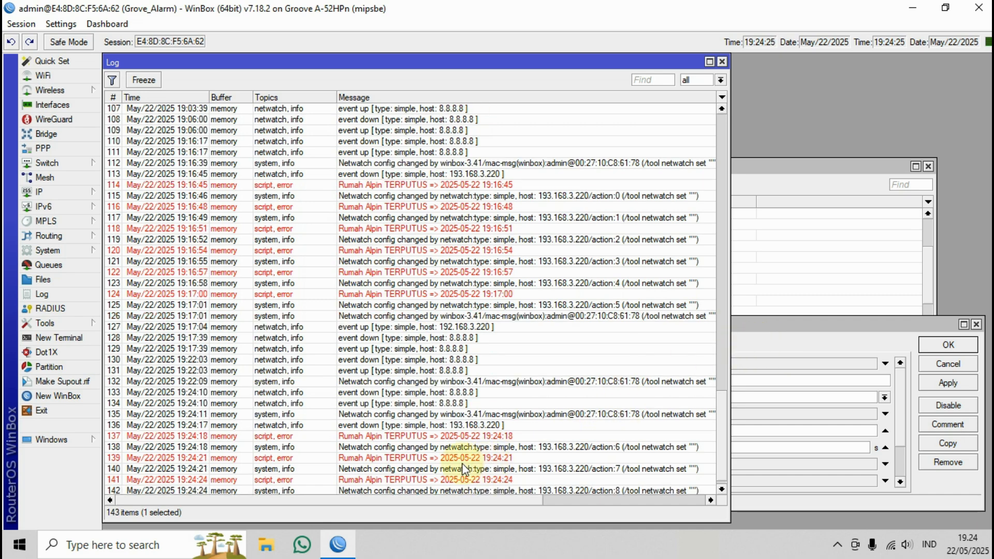
left_click(763, 331)
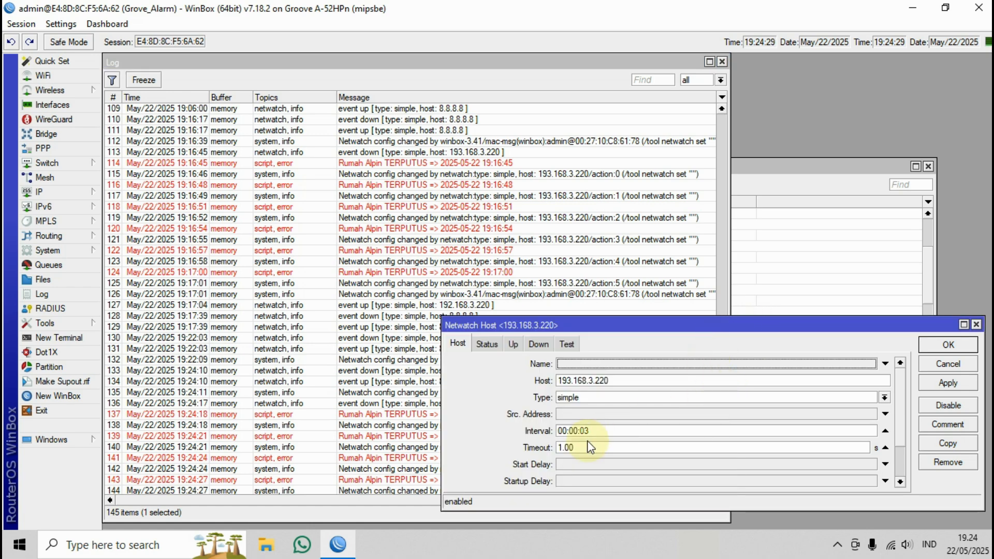
left_click(601, 430)
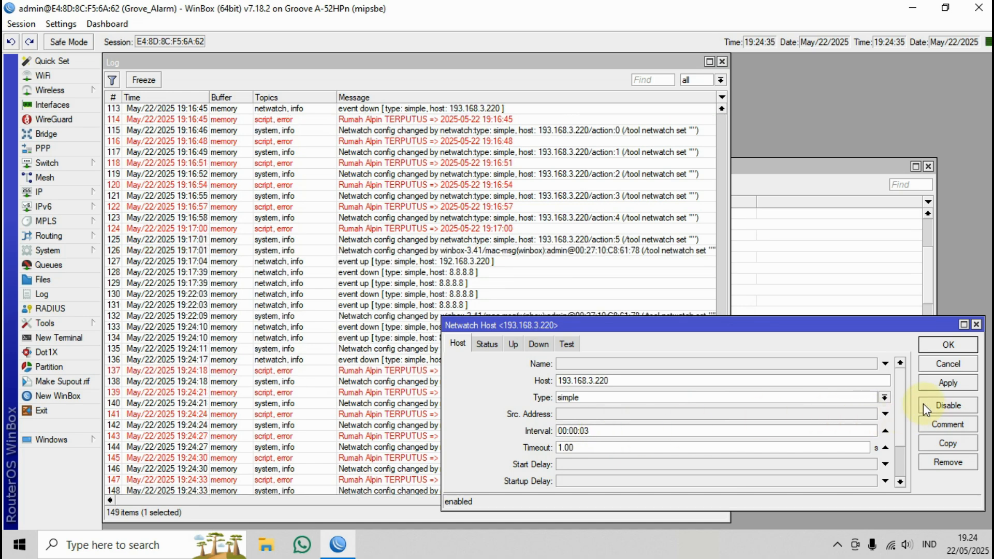
Step: Delete the "/tool netwatch set [find host=$ixp];" line from the On Test script and apply the change
left_click(565, 345)
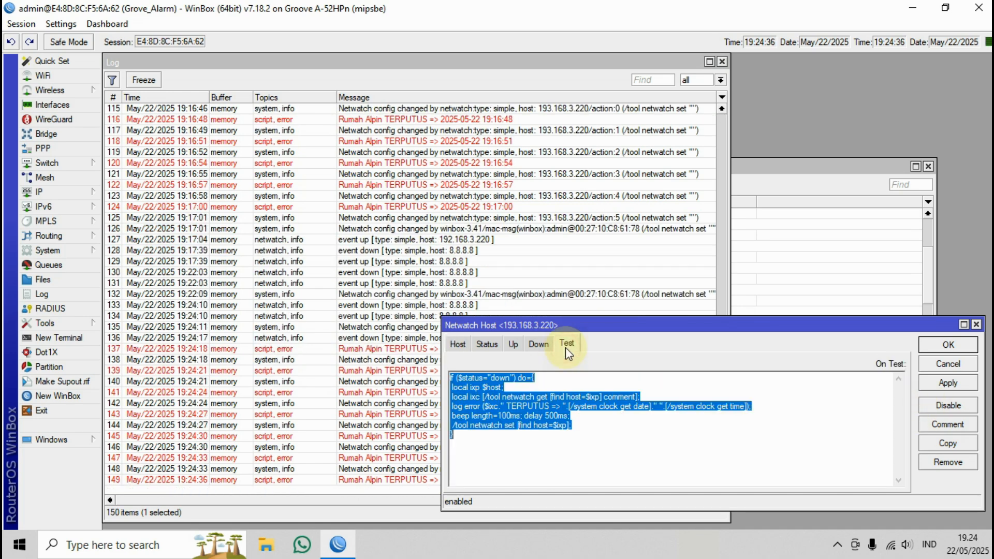
left_click(582, 429)
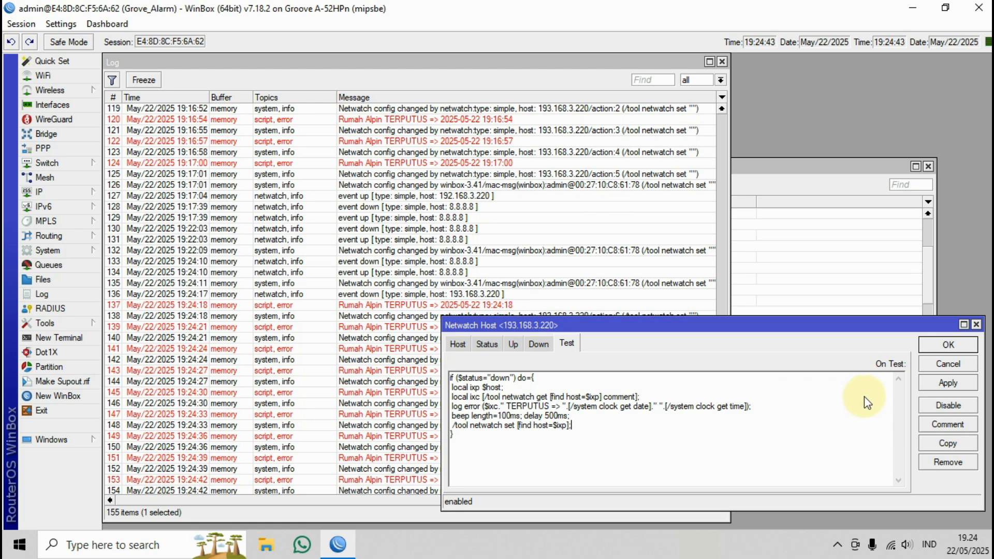
left_click_drag(583, 427, 439, 424)
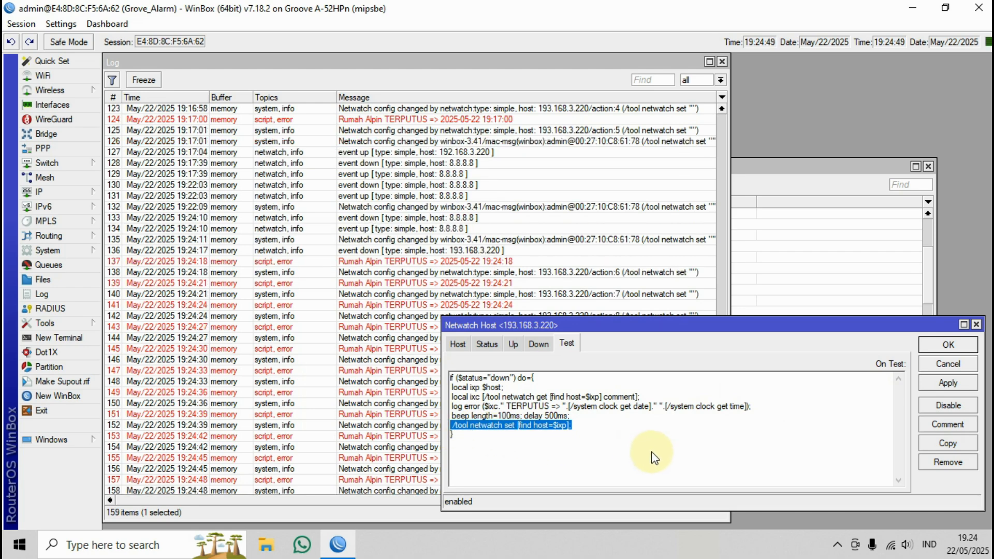
key("BackSpace")
key("BackSpace")
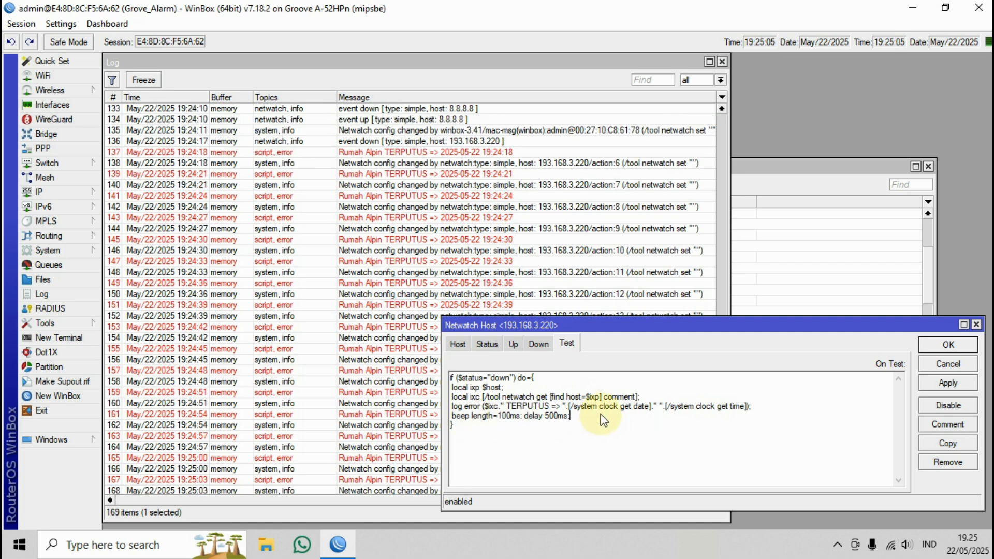
left_click(946, 385)
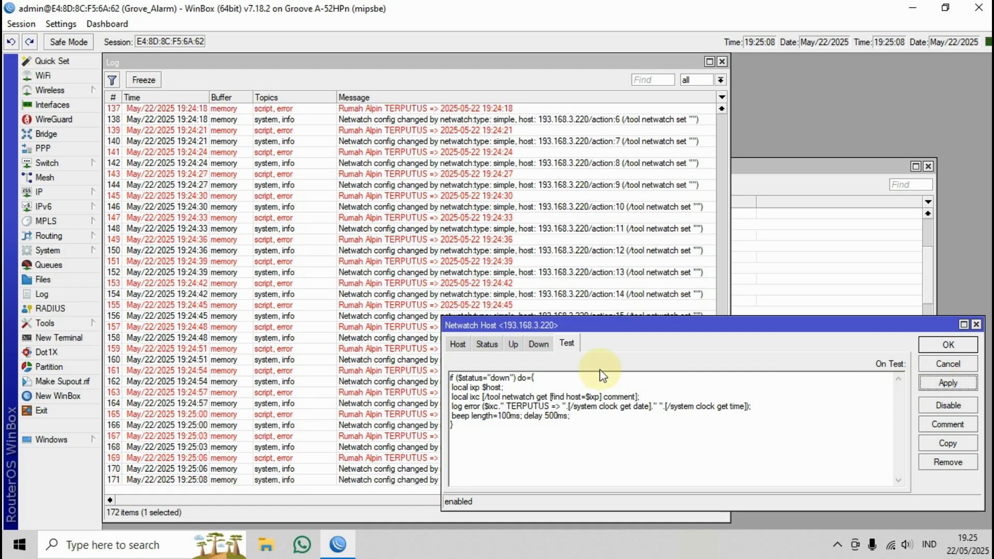
Step: Highlight the shortened On Test script from its closing brace up to the if ($status="down") line
left_click_drag(463, 437, 449, 404)
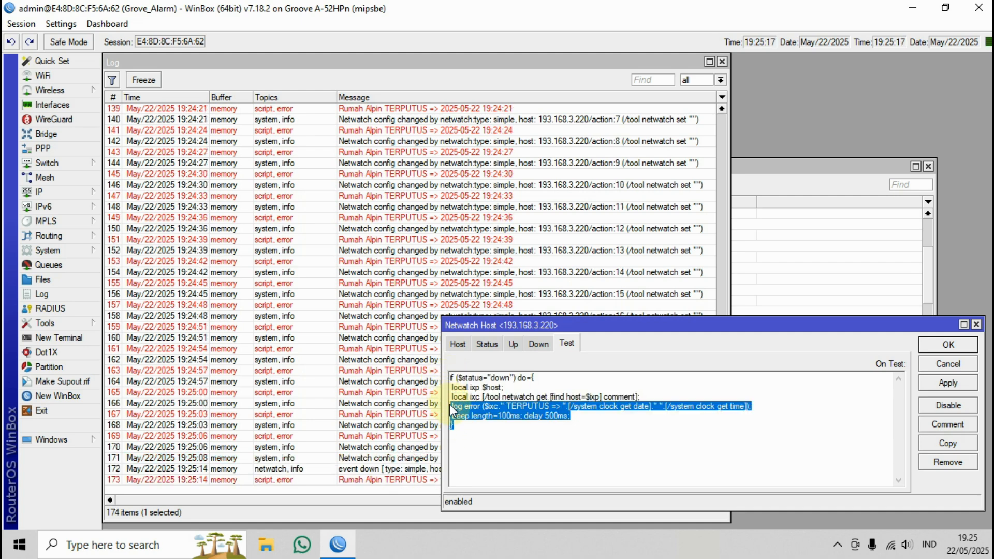
left_click_drag(449, 404, 445, 378)
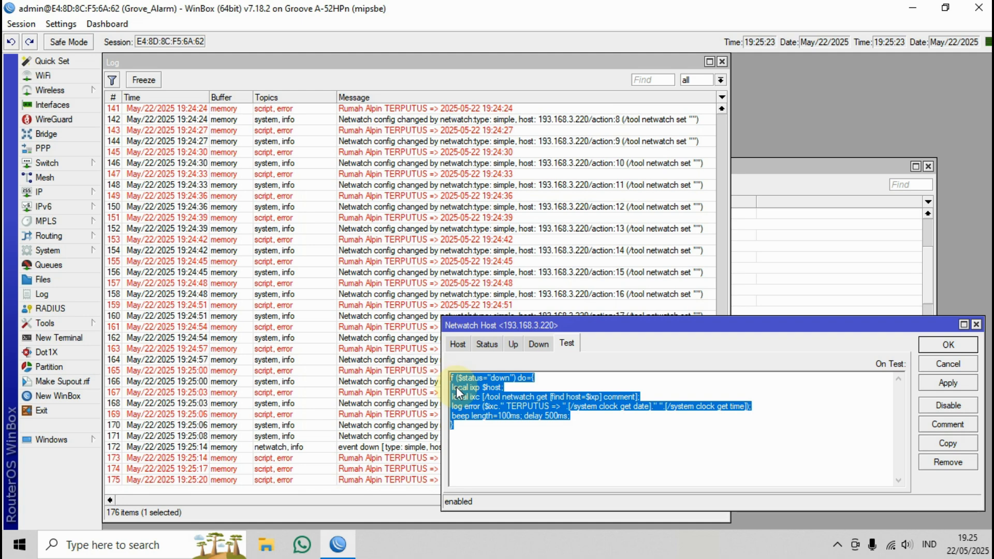
Step: Set the Netwatch host's interval to 00:00:05, apply it, and bring the log forward to check the new entry timing
left_click(474, 438)
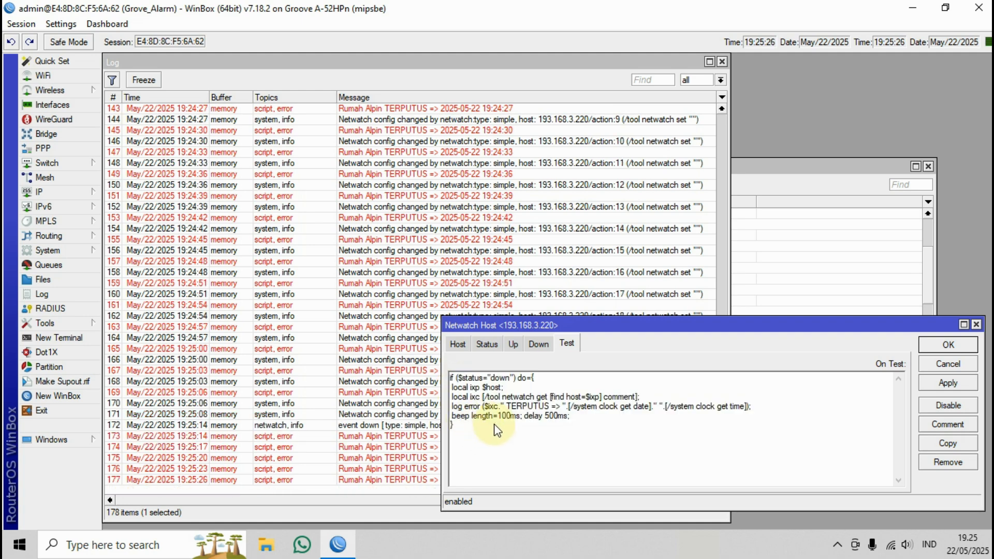
left_click(529, 348)
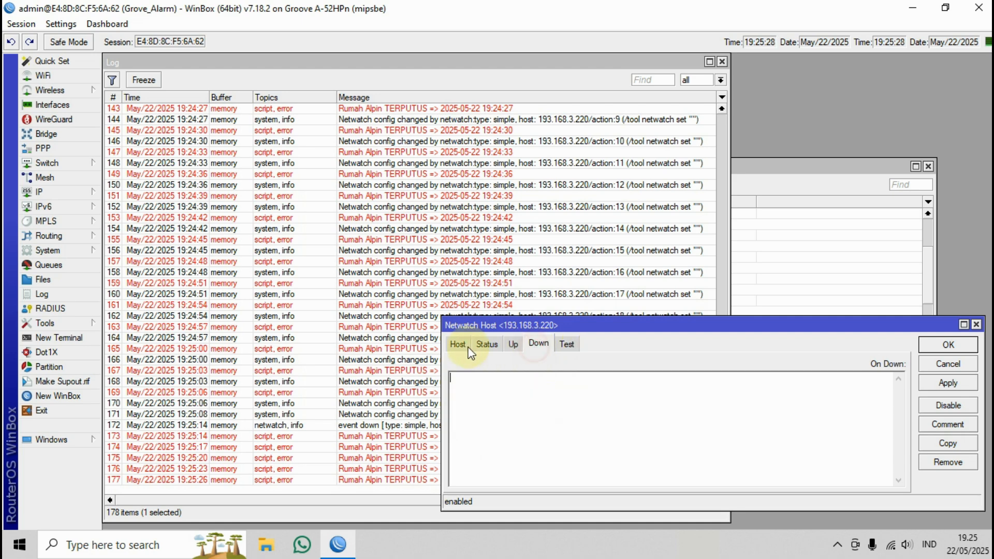
left_click(461, 347)
left_click(609, 430)
left_click_drag(609, 332, 731, 324)
key("BackSpace")
type("5")
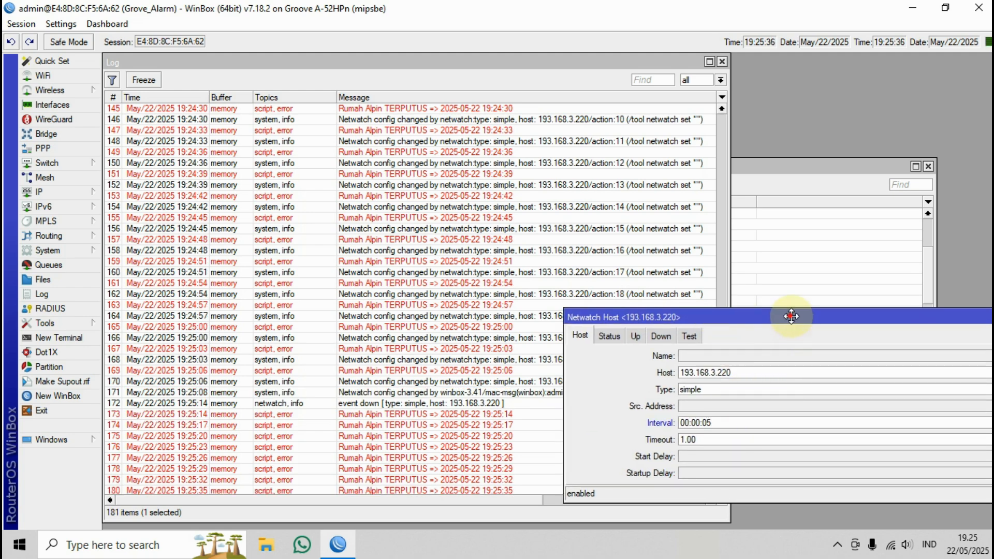
left_click_drag(791, 317, 616, 287)
left_click(898, 344)
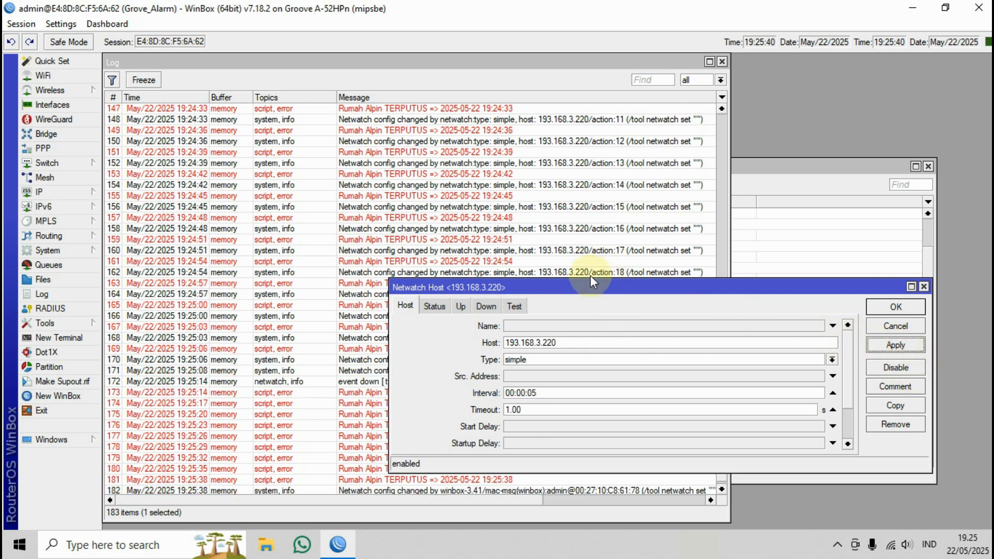
left_click(497, 80)
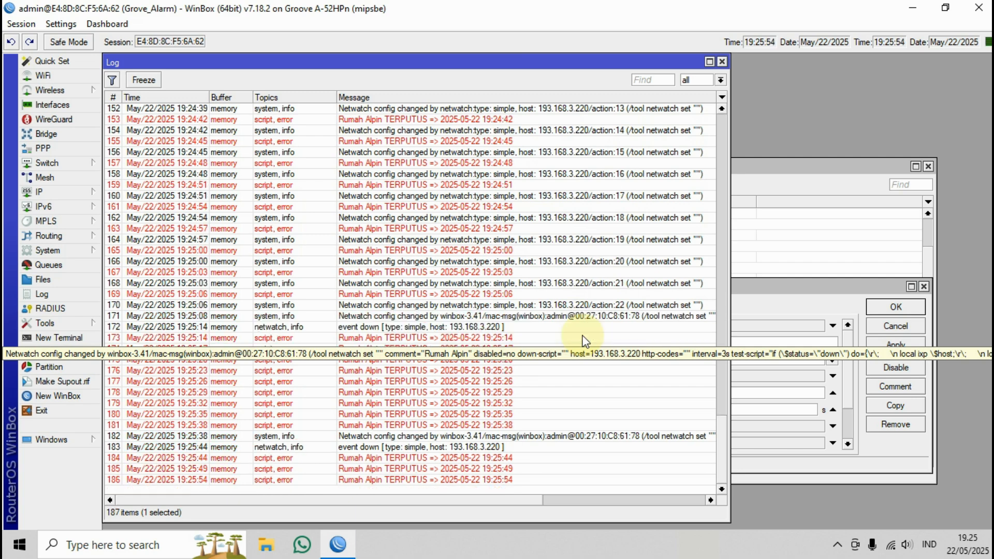
Step: Change the Netwatch entry's host address to the reachable 192.168.3.220 and apply it
left_click(785, 302)
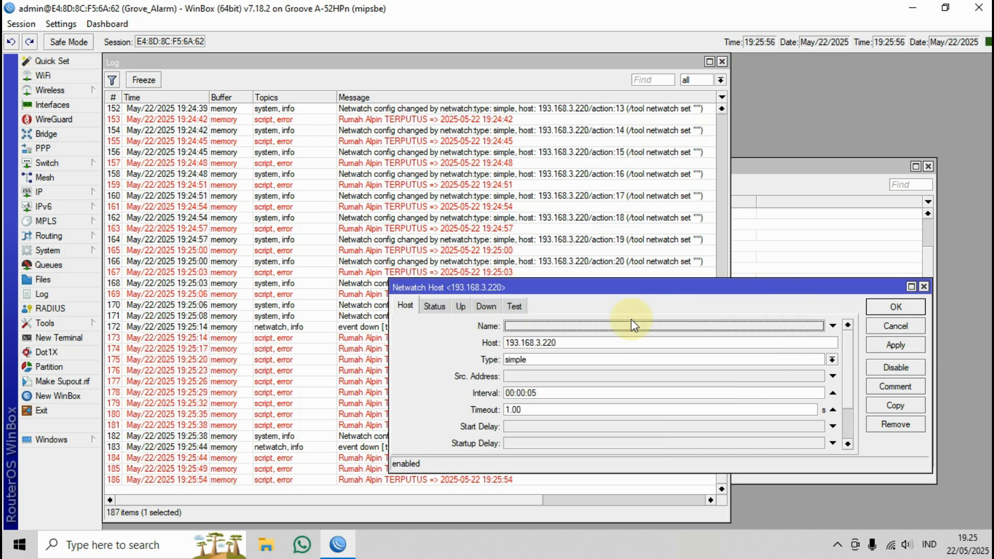
left_click_drag(513, 347, 520, 348)
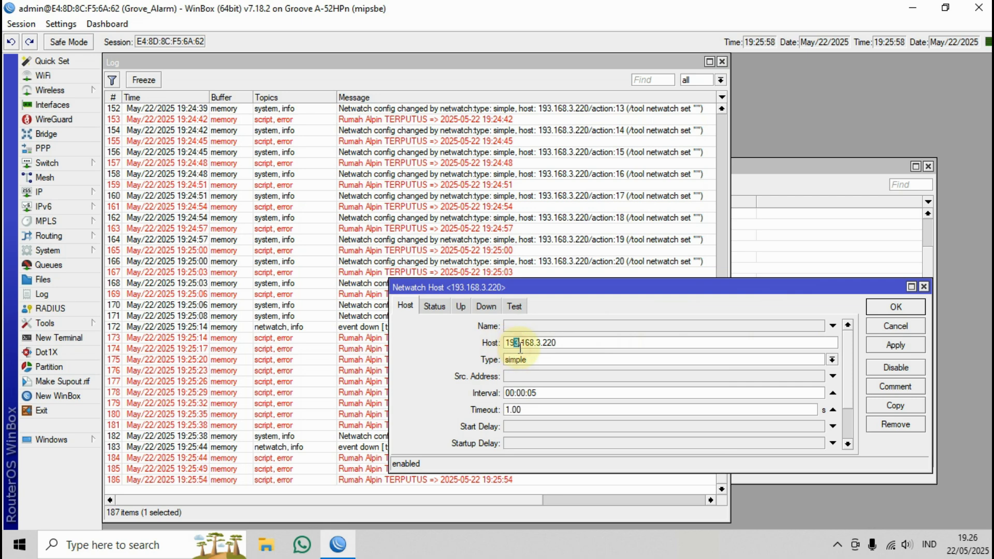
type("2")
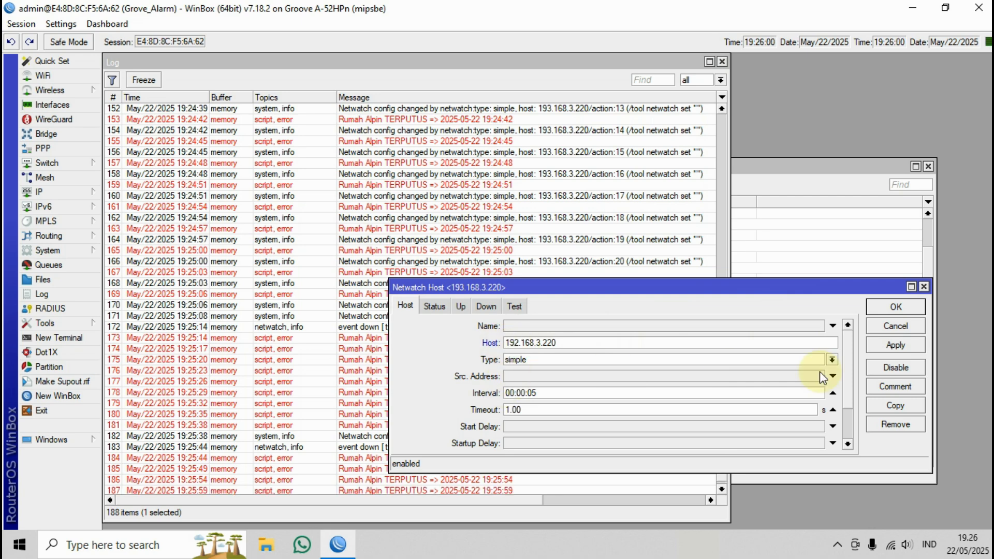
left_click(510, 345)
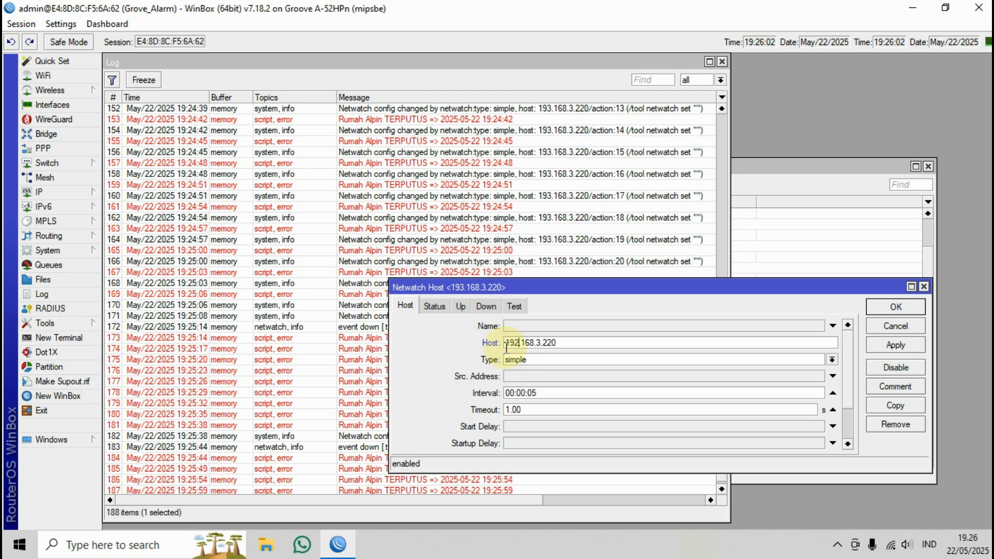
left_click(892, 345)
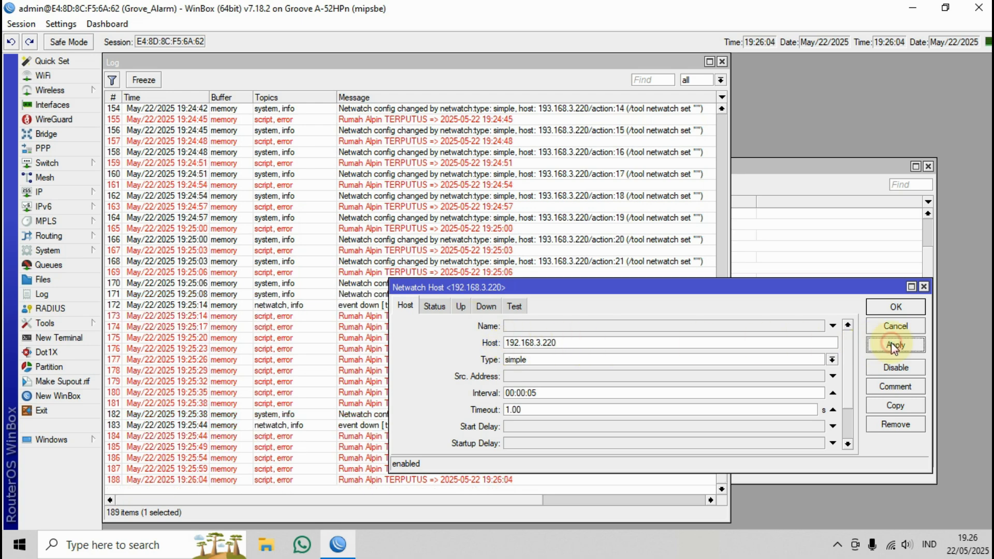
Step: Check the Netwatch host's status and review its On Test and On Down scripts
left_click(439, 308)
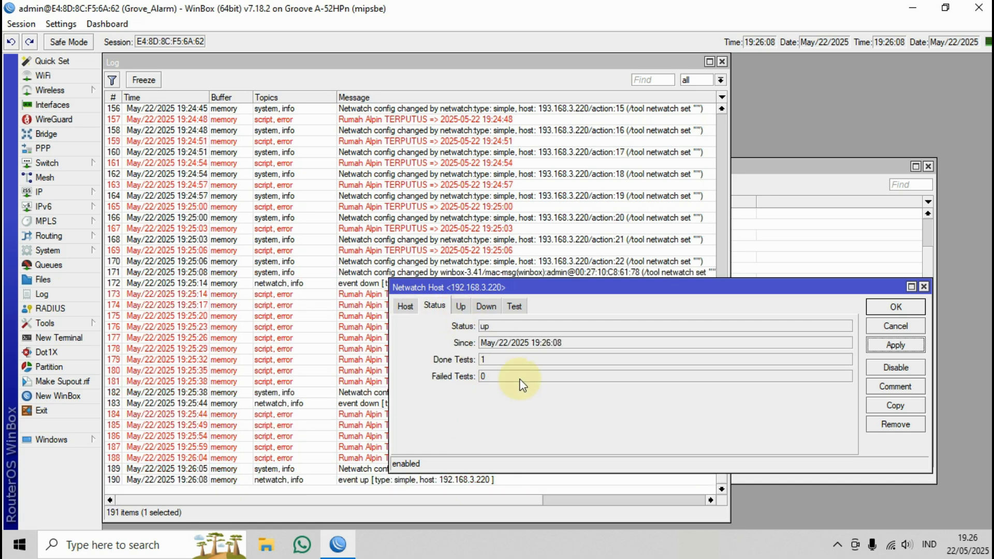
left_click(515, 306)
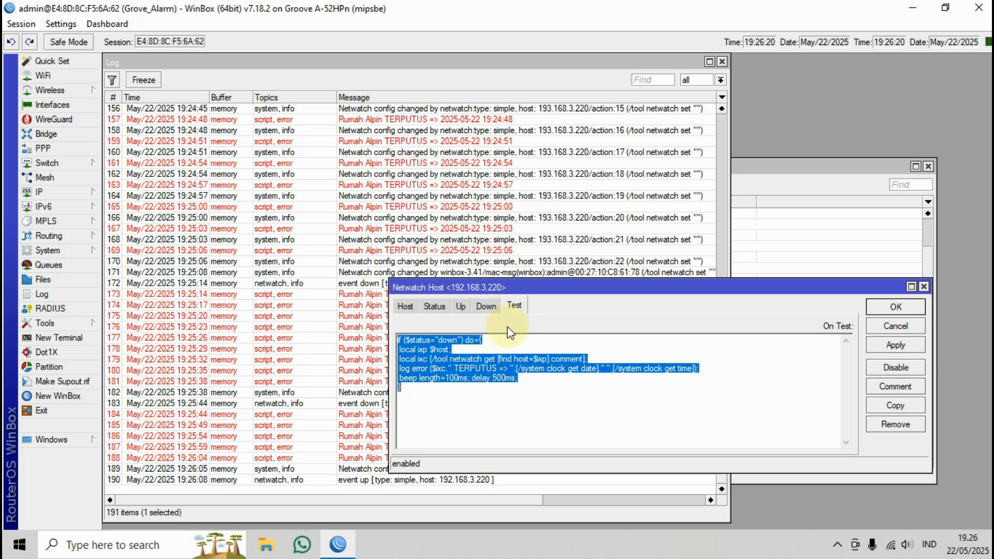
left_click(486, 306)
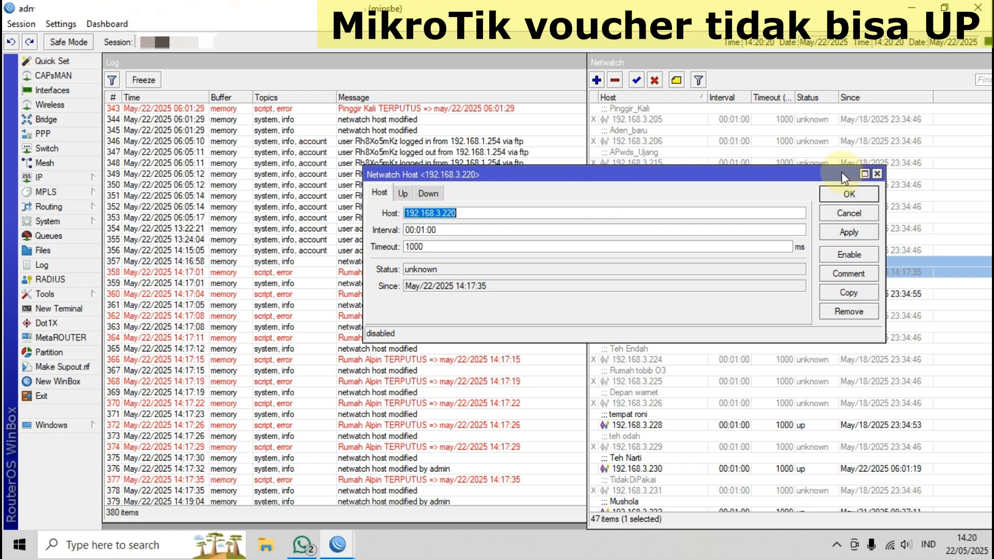
Step: Close the Netwatch host dialog, switch to the other WinBox session, and find the "PING AP router" rule among the firewall filter rules
left_click_drag(841, 172, 814, 174)
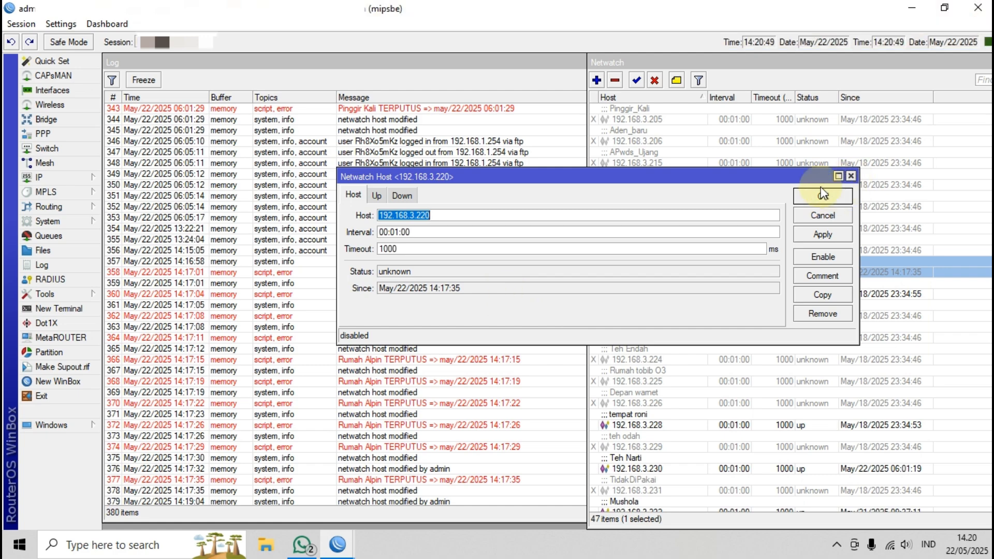
left_click(852, 177)
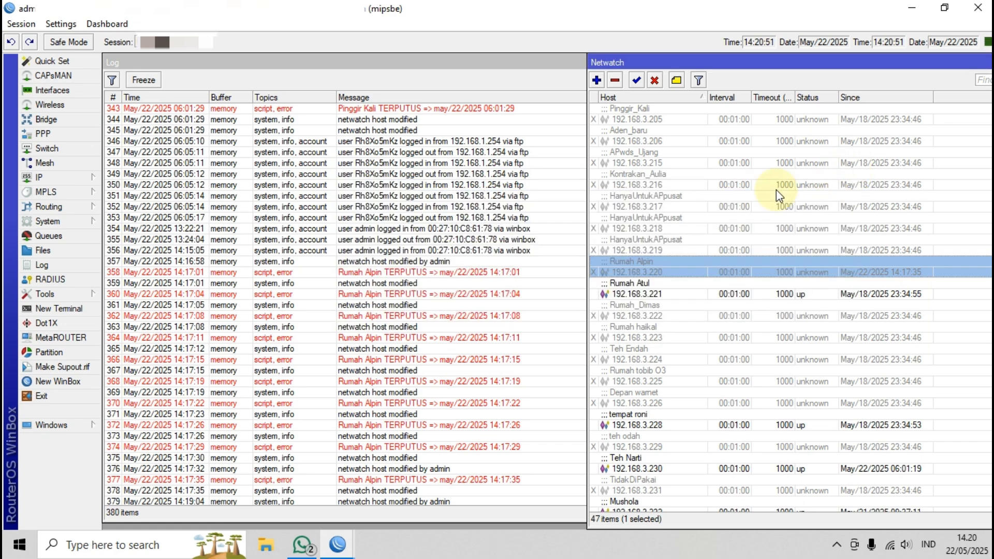
mouse_move(339, 550)
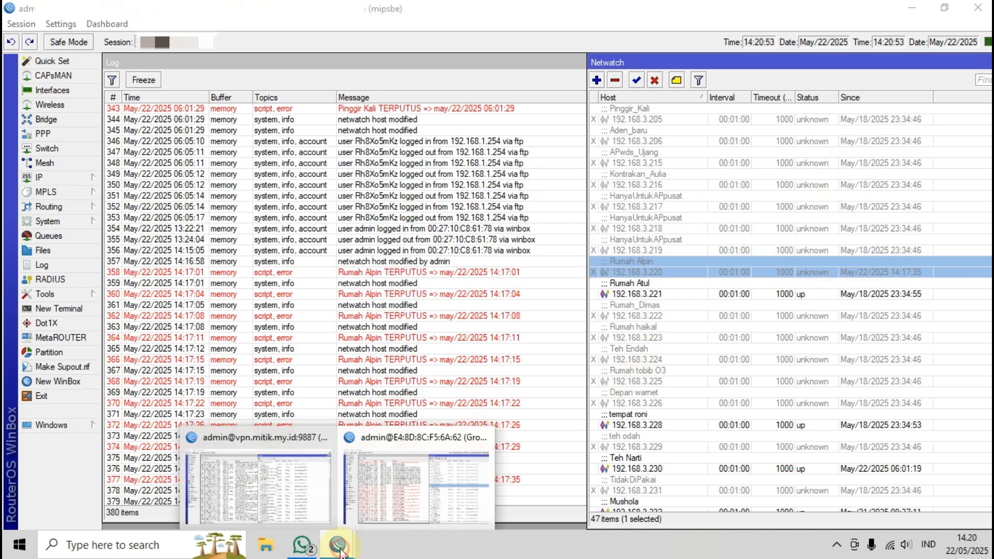
left_click(316, 517)
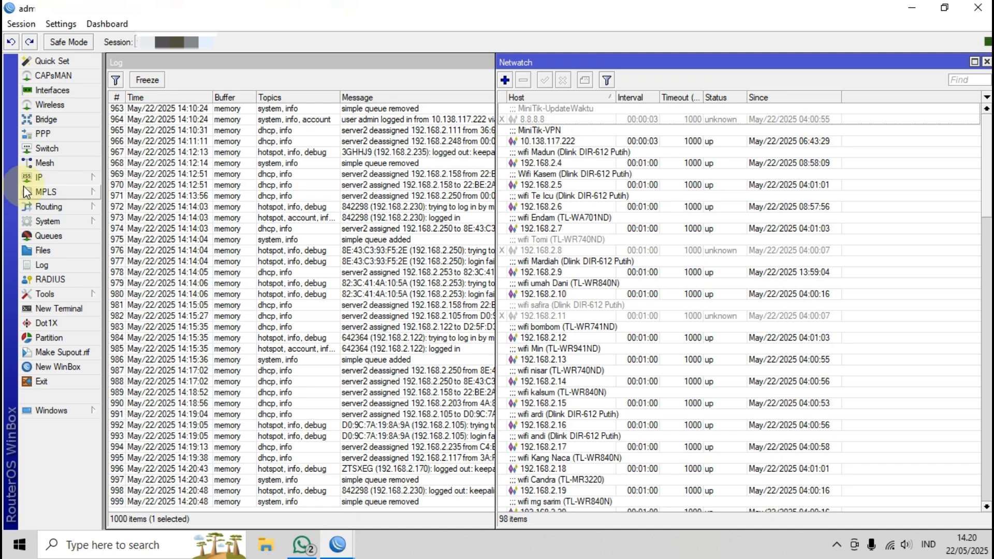
left_click(59, 179)
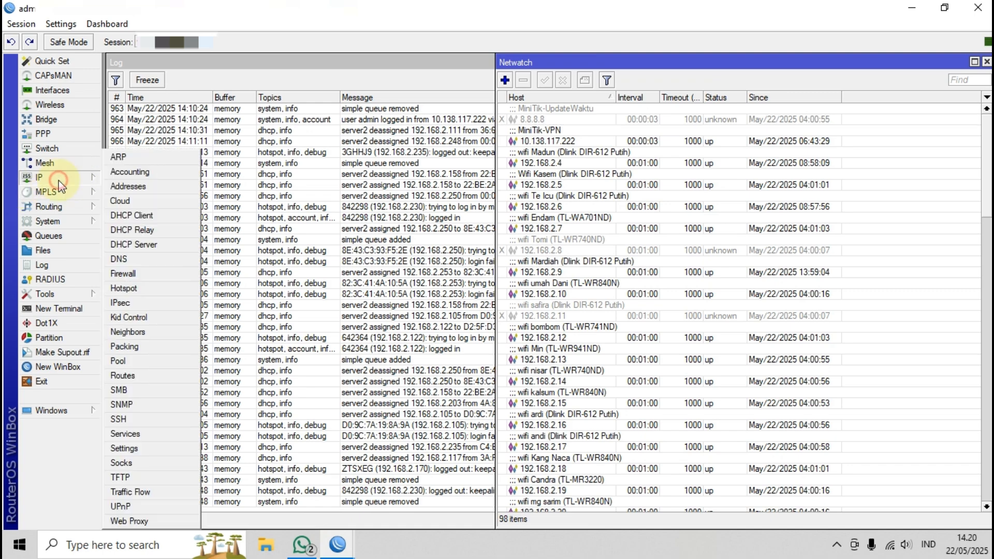
left_click(138, 276)
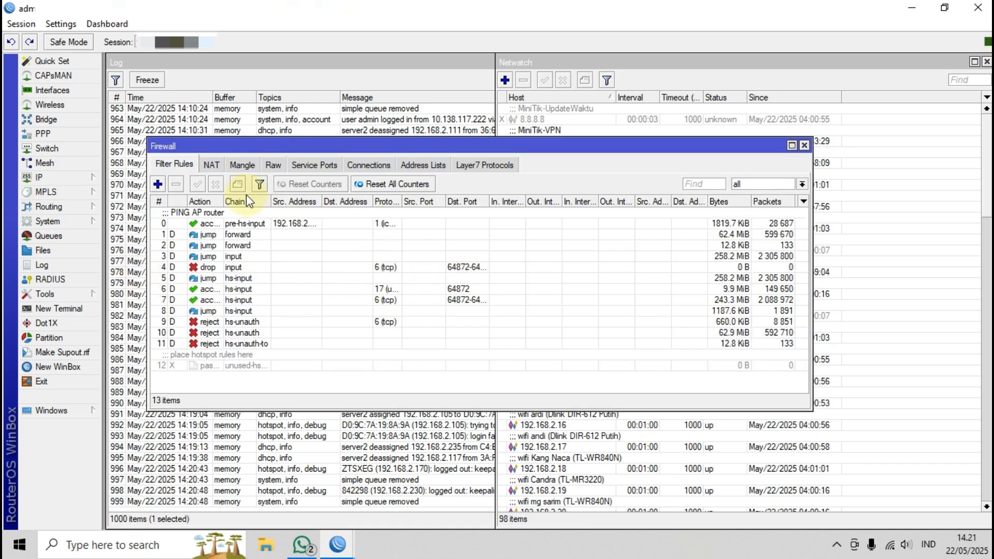
left_click(232, 226)
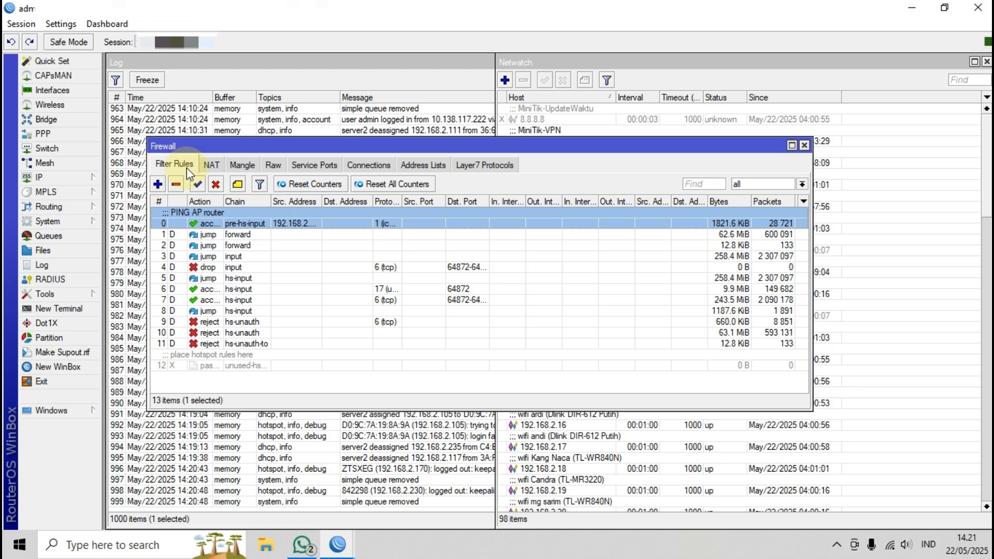
Step: Open the "PING AP router" rule, widen its dialog, and examine the source address range and the chain
double_click(308, 223)
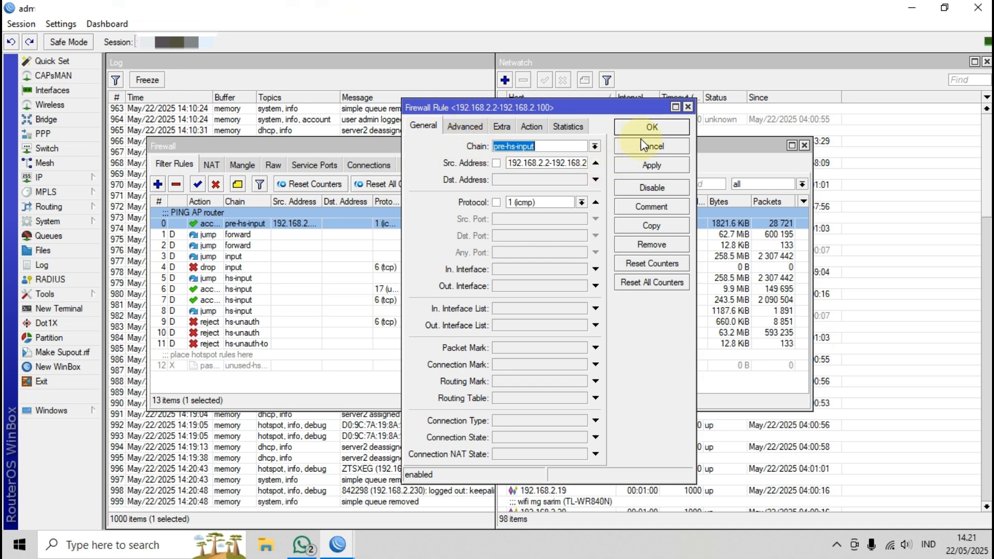
left_click_drag(696, 177, 856, 171)
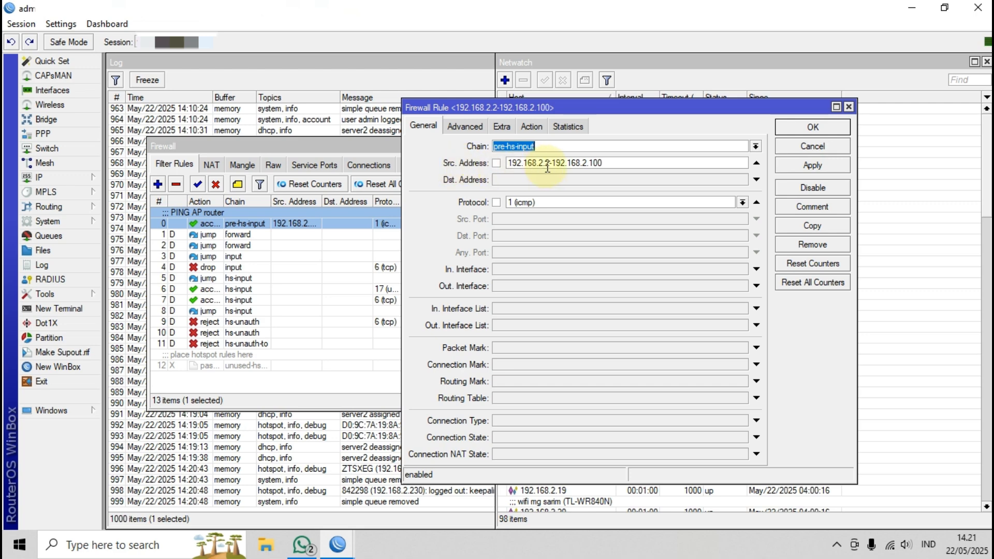
left_click(625, 165)
left_click(625, 166)
left_click_drag(624, 166, 508, 166)
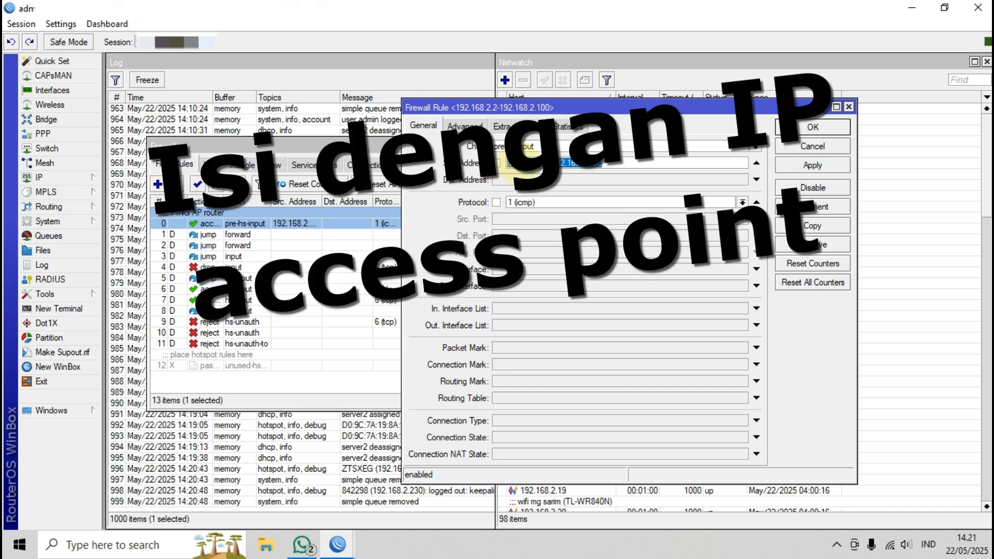
left_click(531, 146)
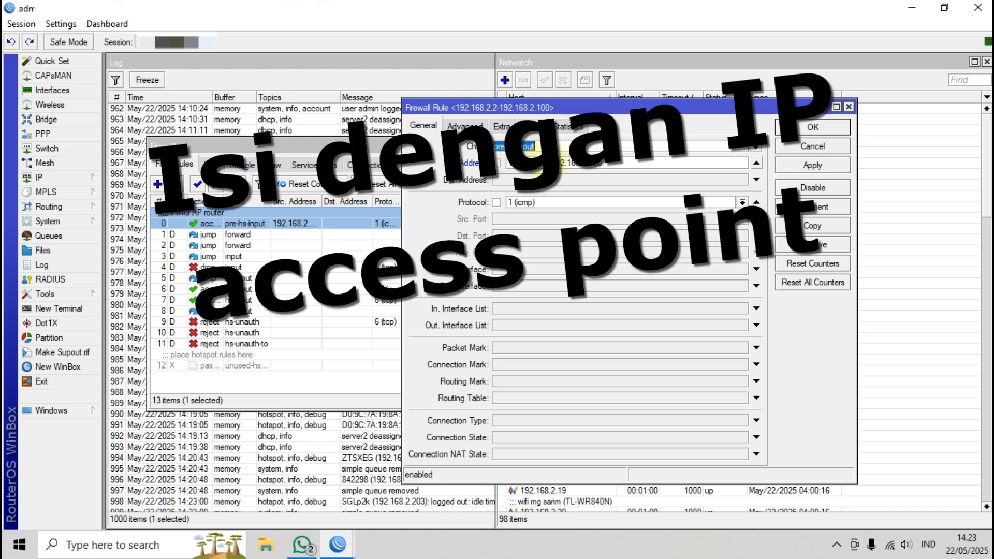
Step: Remove the protocol condition from the firewall rule and restore it as 1 (icmp)
left_click(556, 202)
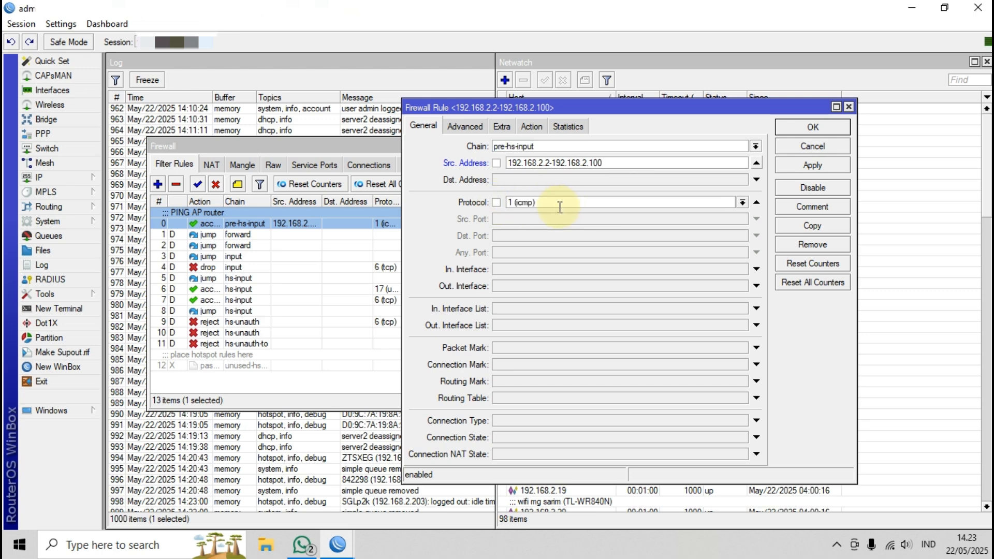
left_click(756, 202)
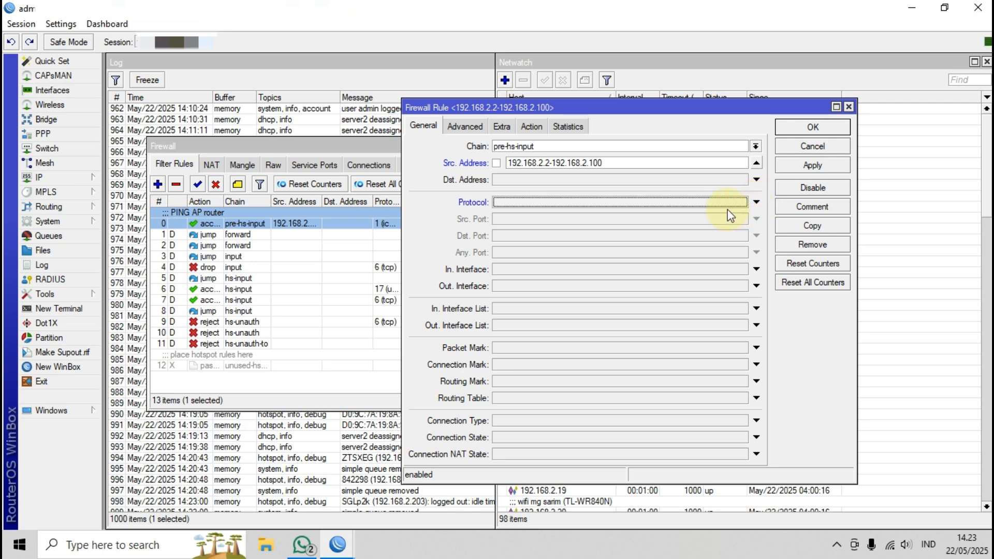
left_click(753, 201)
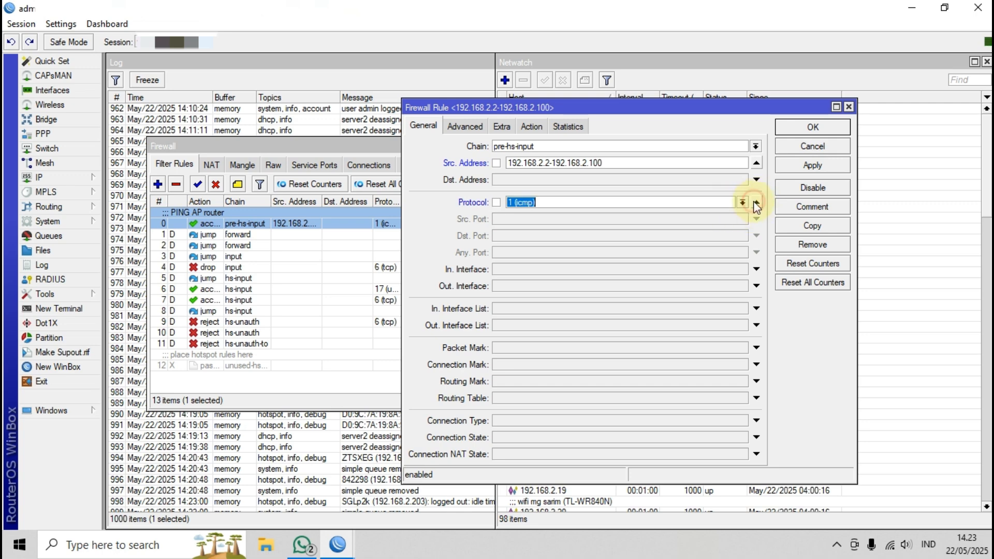
Step: Review the firewall rule's advanced, extra and action settings, and return to its general settings
left_click(479, 126)
left_click(500, 128)
left_click(530, 127)
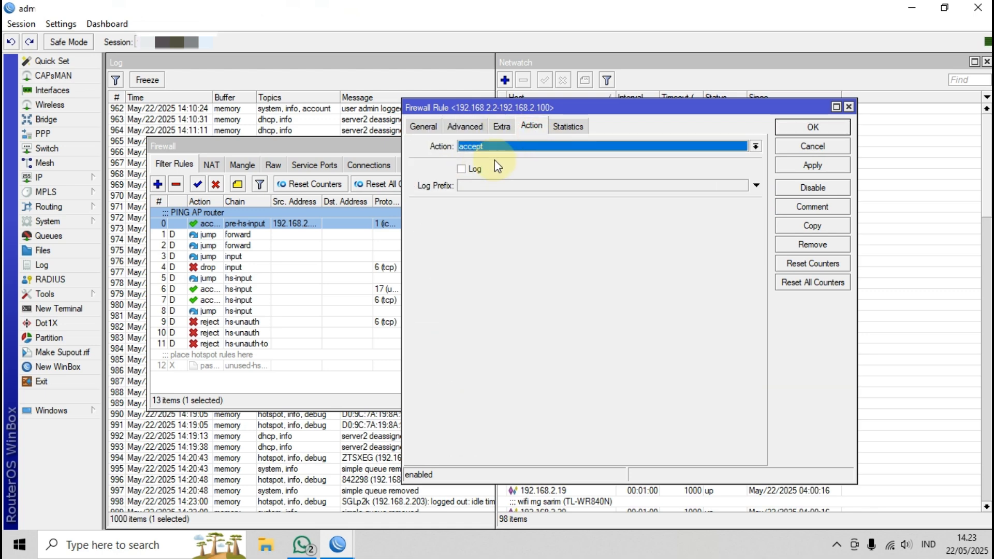
left_click(424, 127)
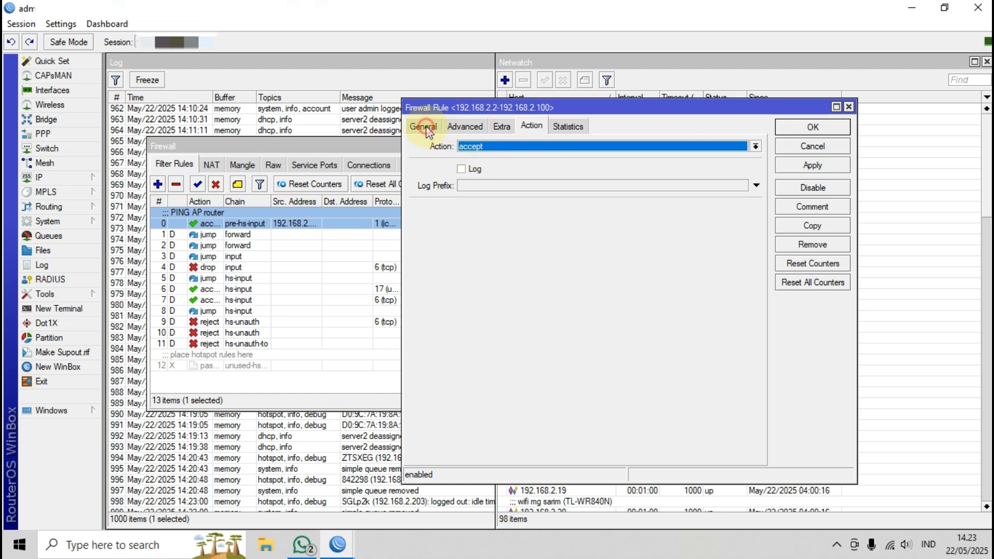